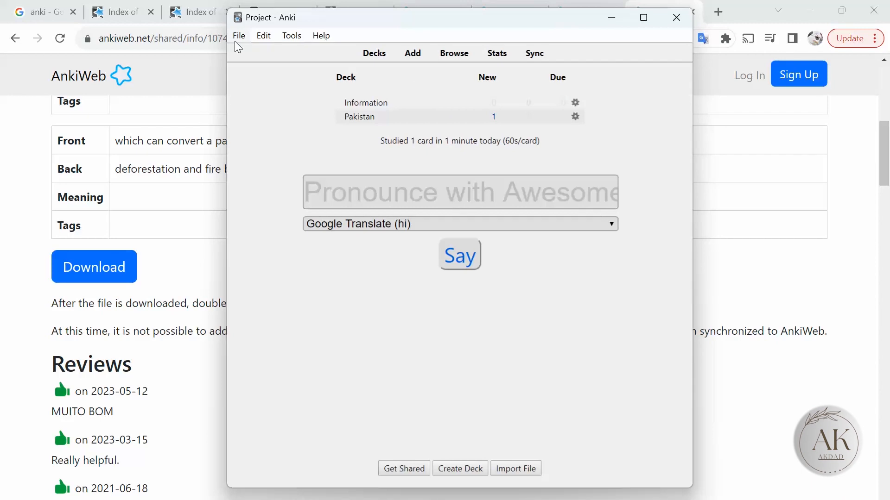
Leave the current Anki profile and bring up the list of profiles
click(239, 37)
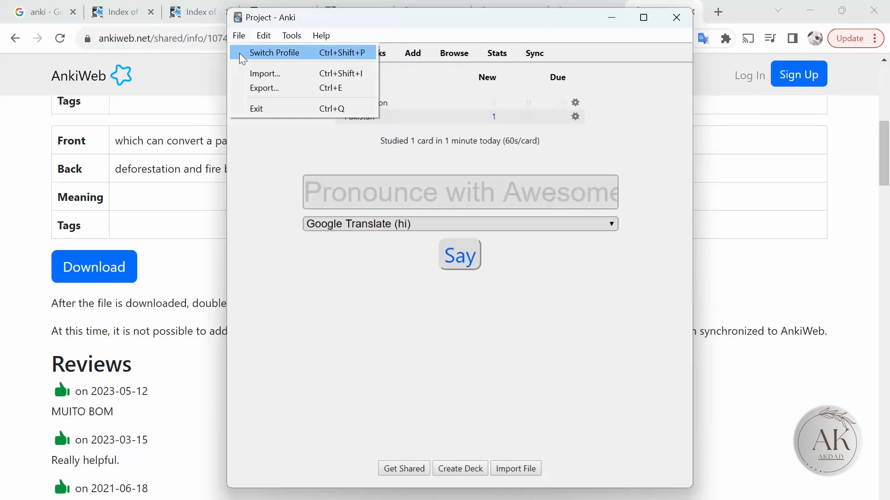
click(242, 53)
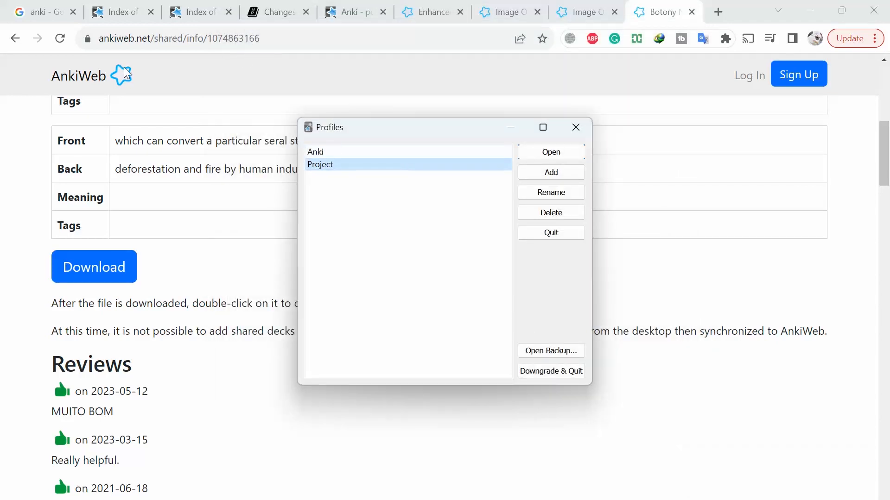
Switch to Chrome and open the Anki website from the Google results for "anki"
click(127, 8)
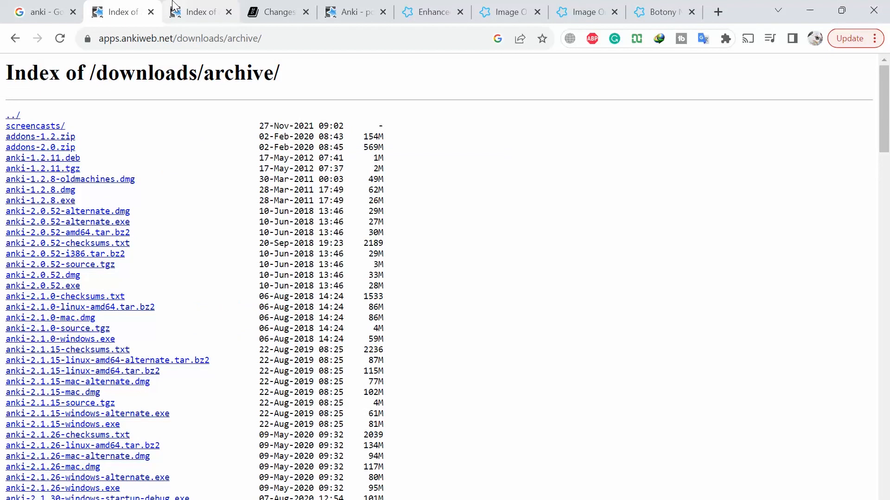
click(197, 10)
click(52, 6)
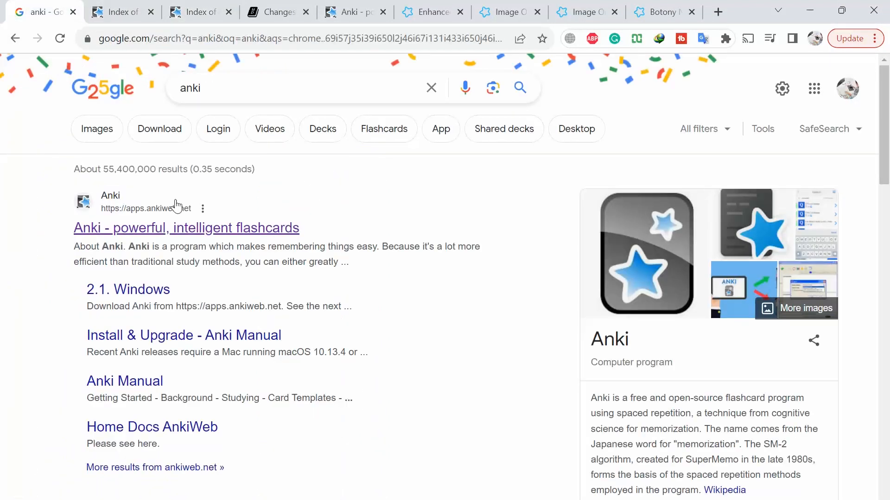
click(146, 227)
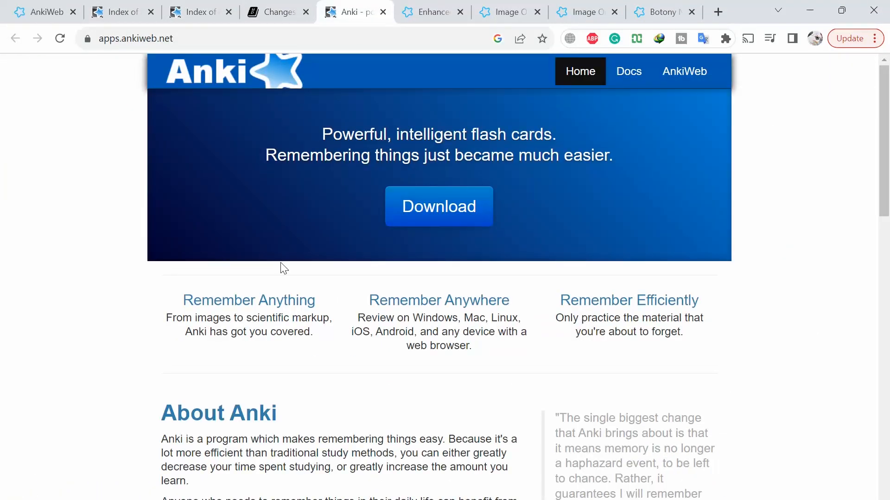
Examine the Anki homepage's download section, comparing the Development and Windows options
scroll(284, 269, down, 1)
scroll(284, 268, down, 2)
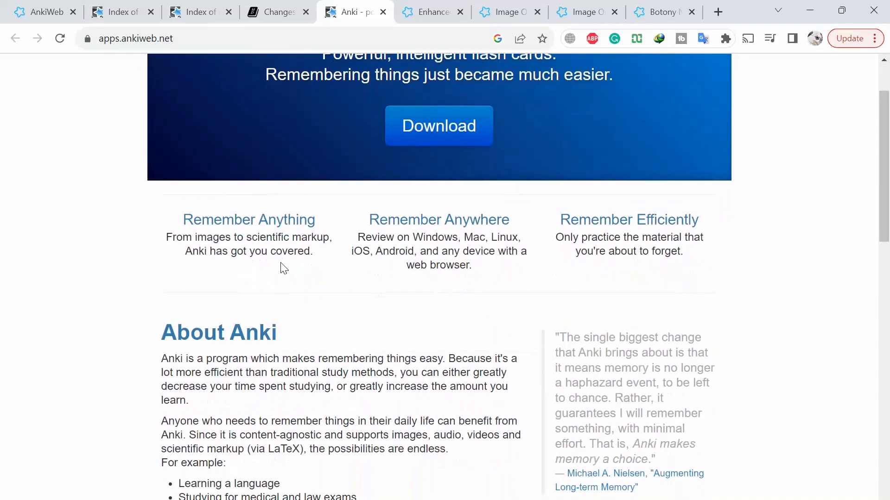
scroll(284, 269, down, 12)
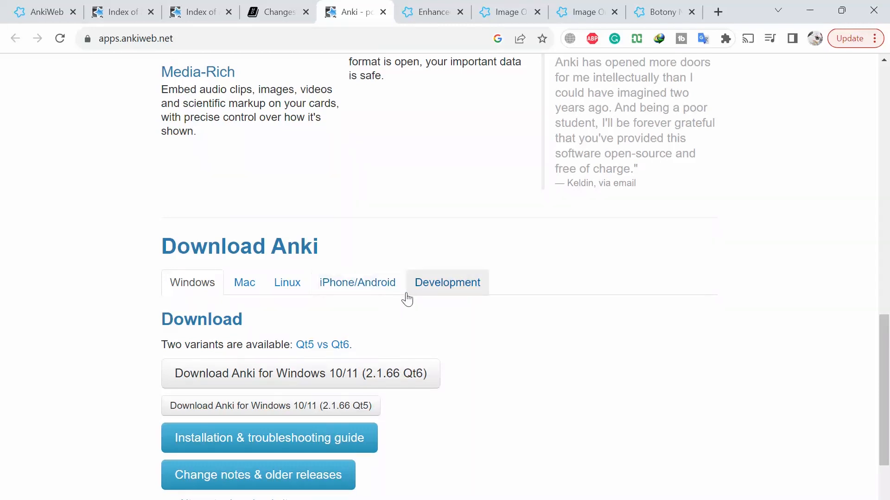
click(440, 287)
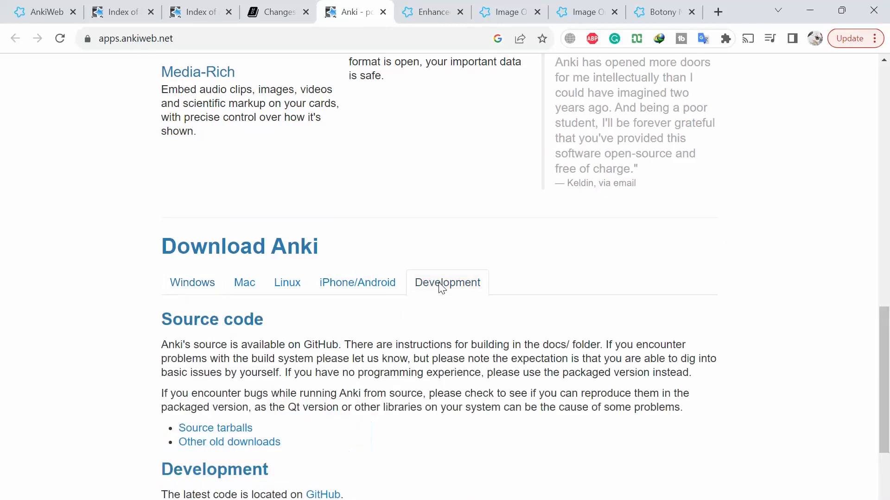
scroll(310, 378, down, 3)
scroll(311, 377, up, 2)
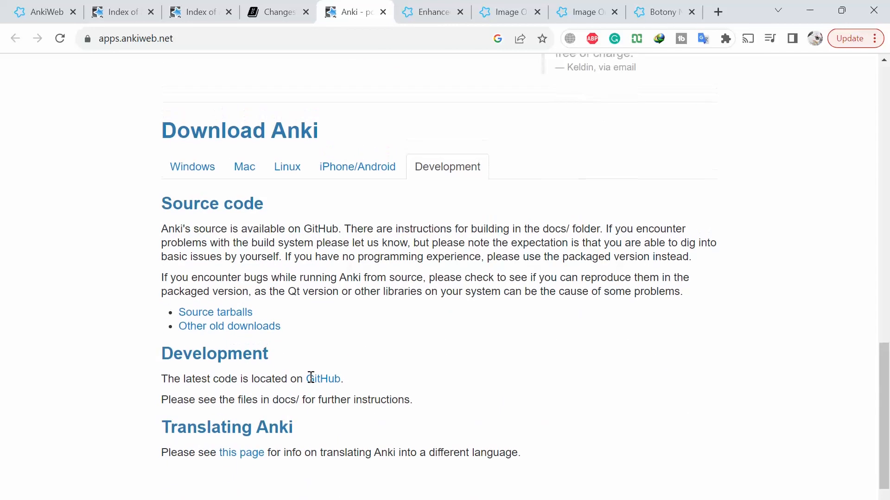
scroll(207, 363, up, 2)
click(207, 363)
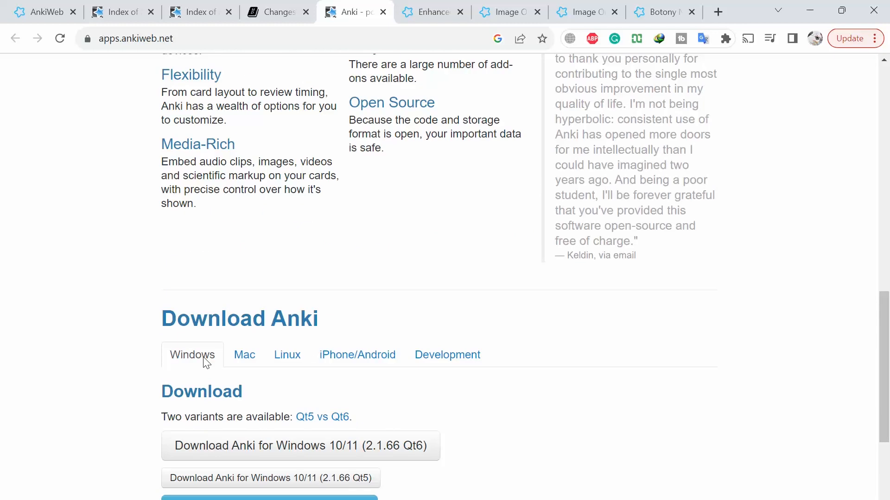
scroll(207, 363, down, 1)
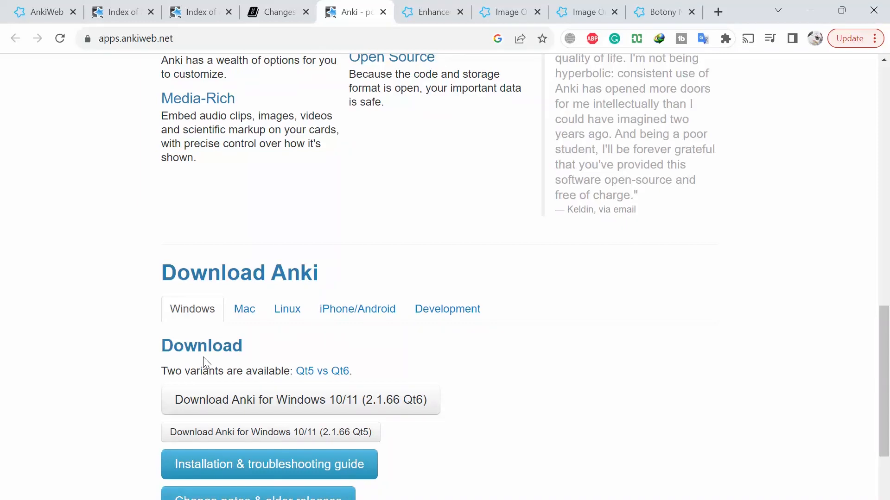
scroll(204, 361, down, 1)
scroll(269, 393, up, 12)
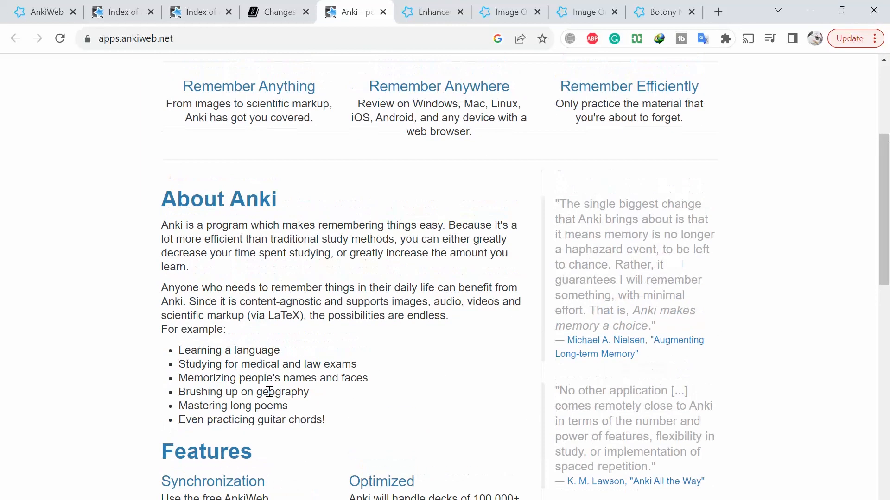
scroll(268, 389, up, 1)
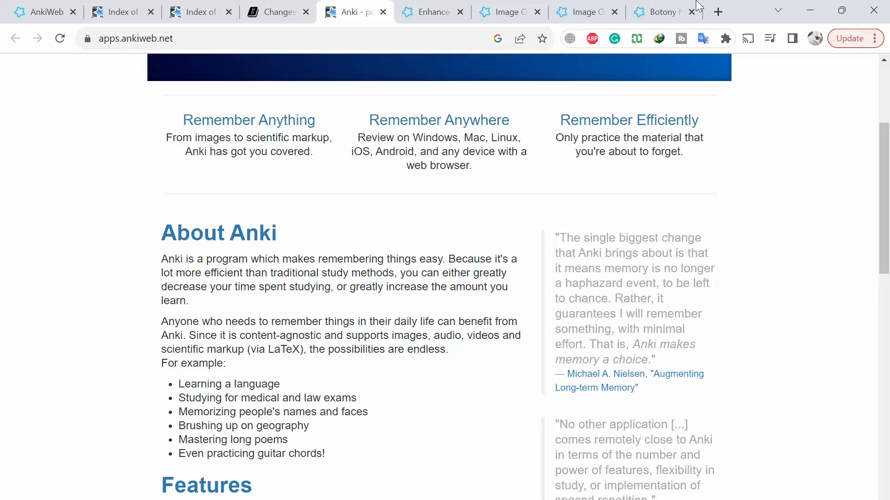
Return to Anki's Profiles window and add a new profile with a person's first name
click(810, 9)
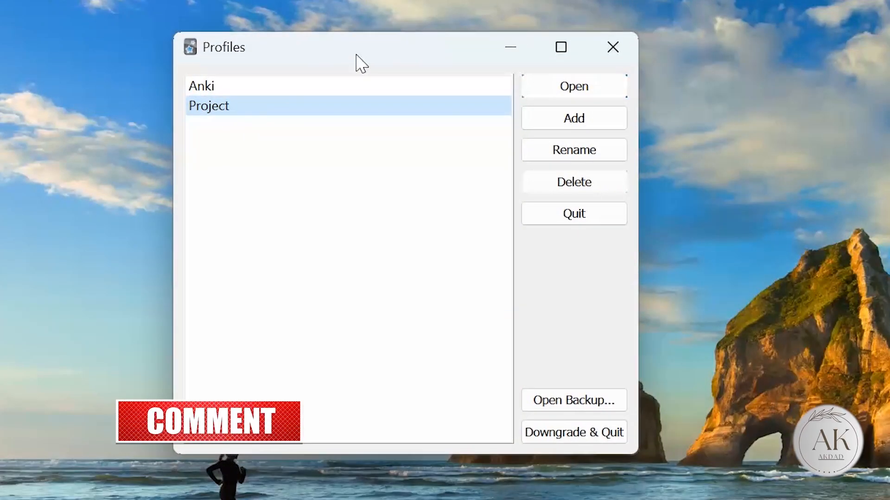
drag(356, 62, 511, 63)
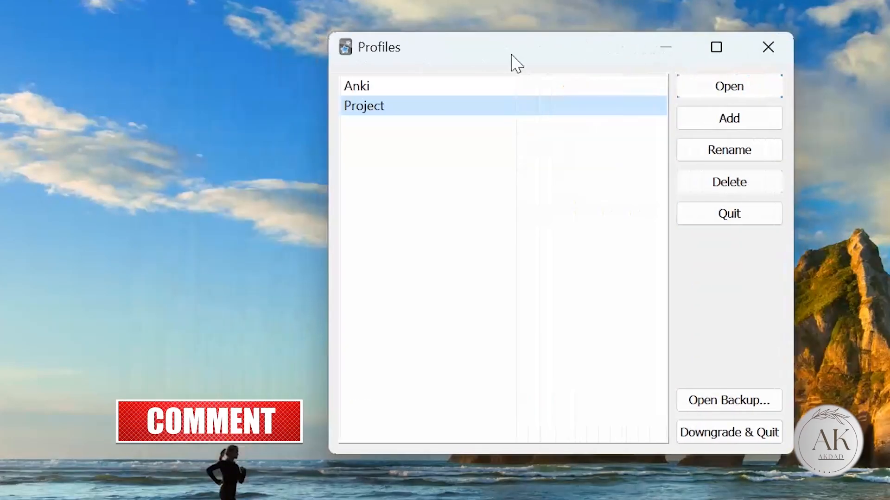
click(730, 131)
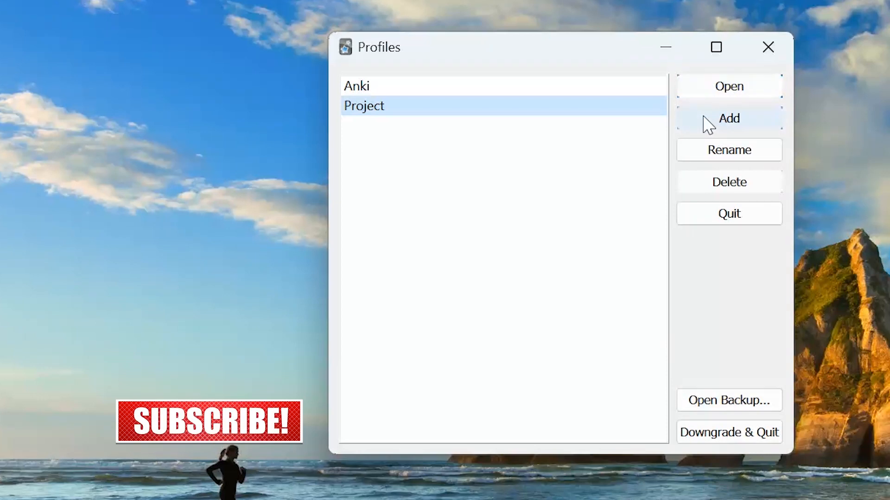
click(708, 125)
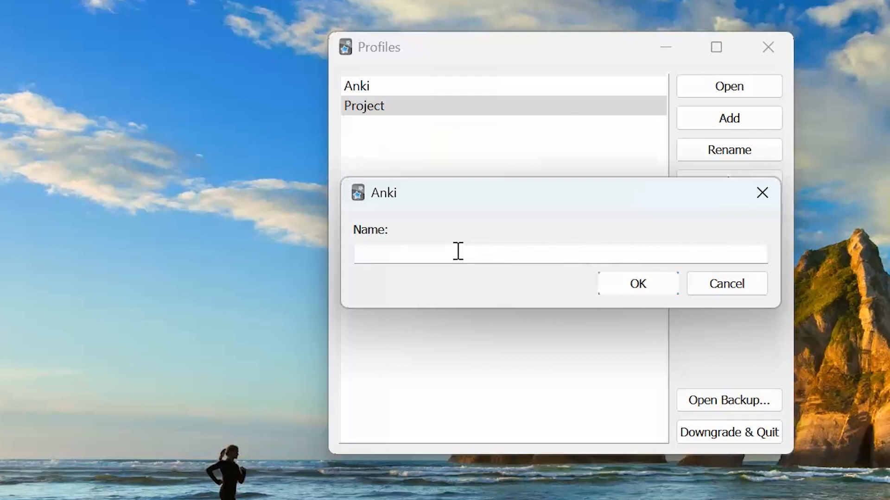
text(Adeel)
key(Return)
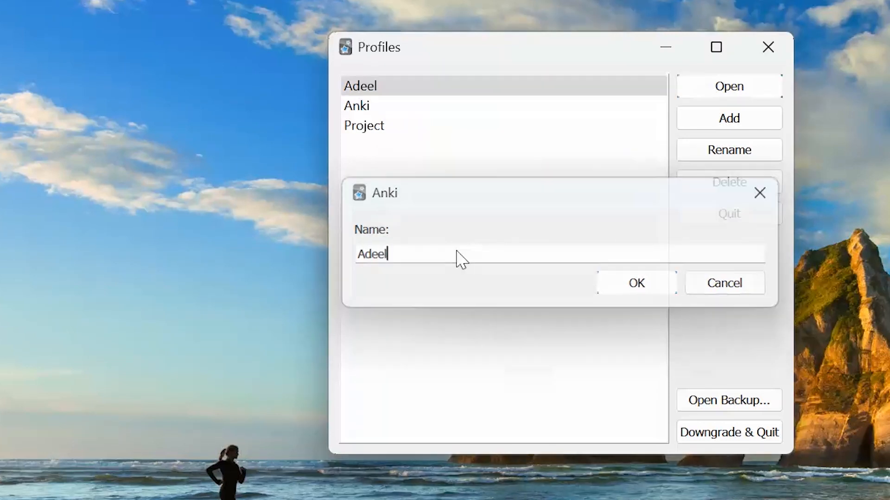
Open the Project profile from the profile list
click(392, 129)
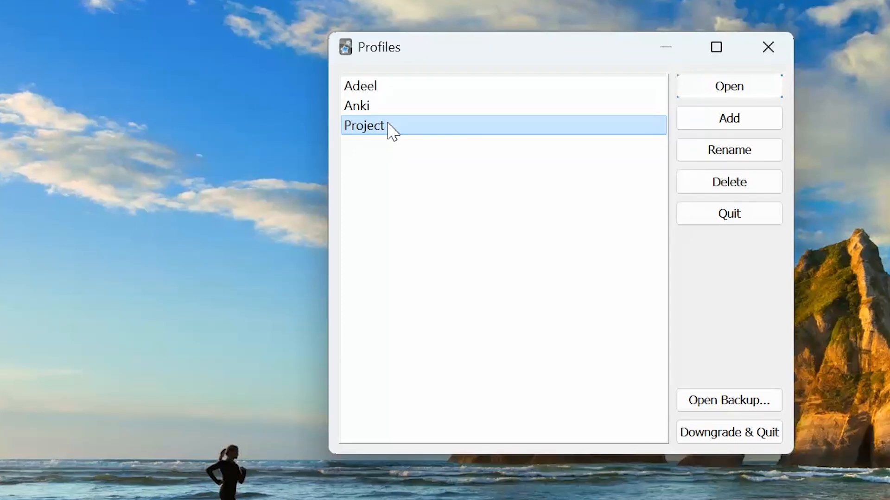
double_click(420, 133)
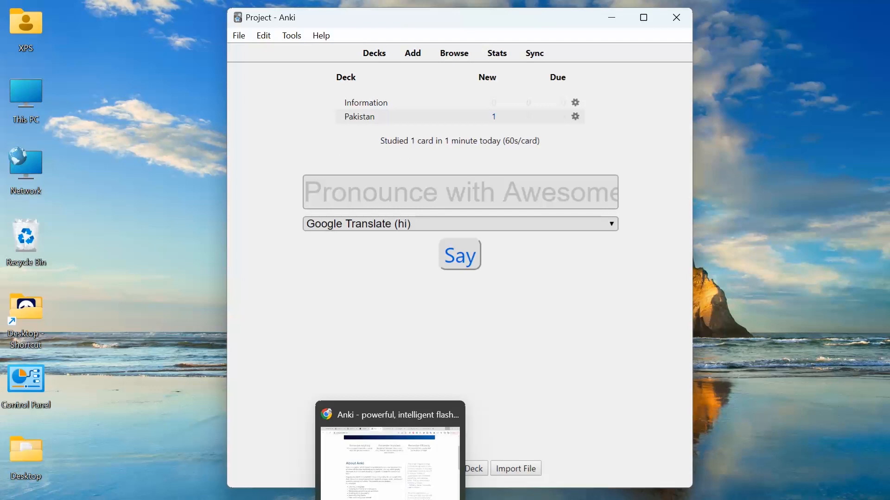
Switch to Chrome, open the English decks on AnkiWeb's Shared Decks page, and examine the first deck's ratings, modified date and media columns
click(396, 475)
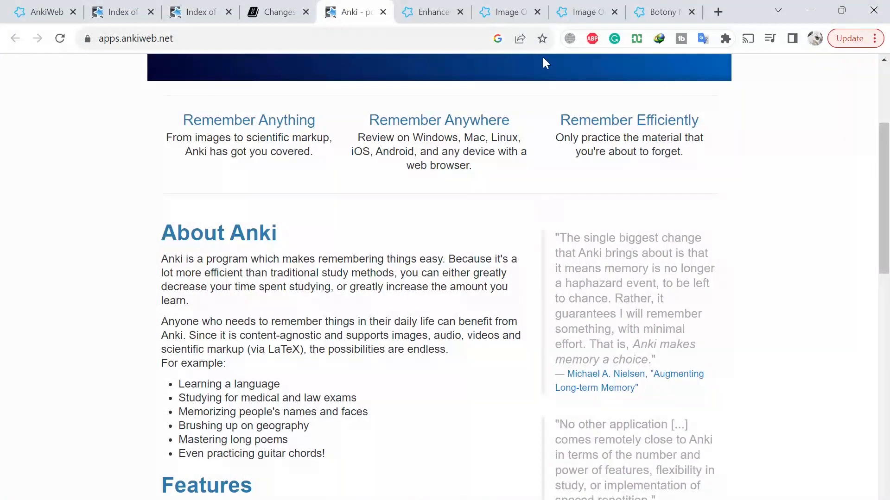
double_click(214, 43)
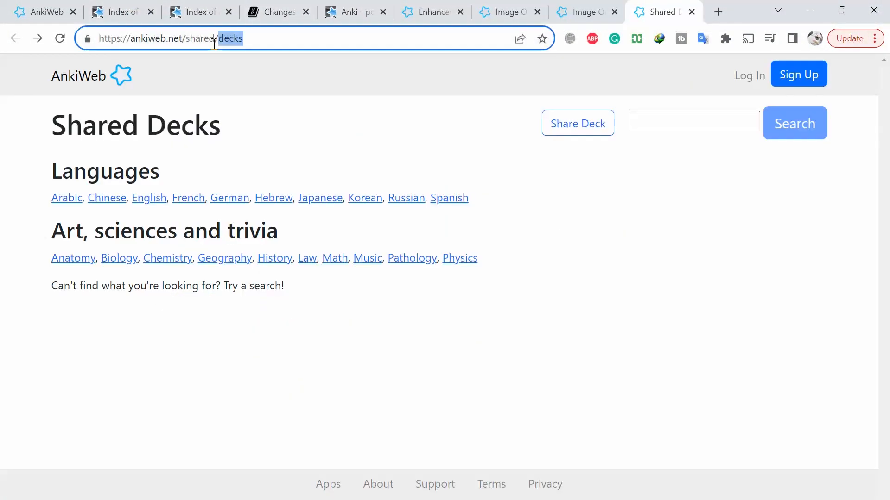
click(263, 35)
double_click(263, 37)
click(263, 37)
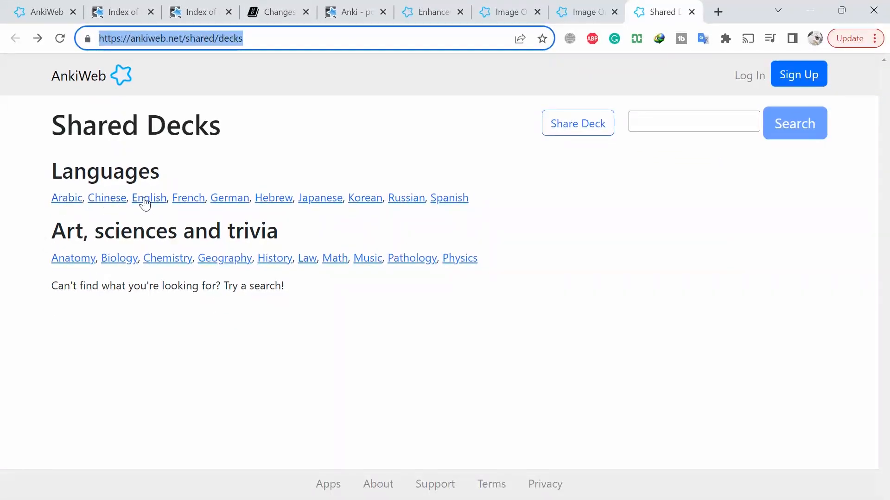
click(145, 200)
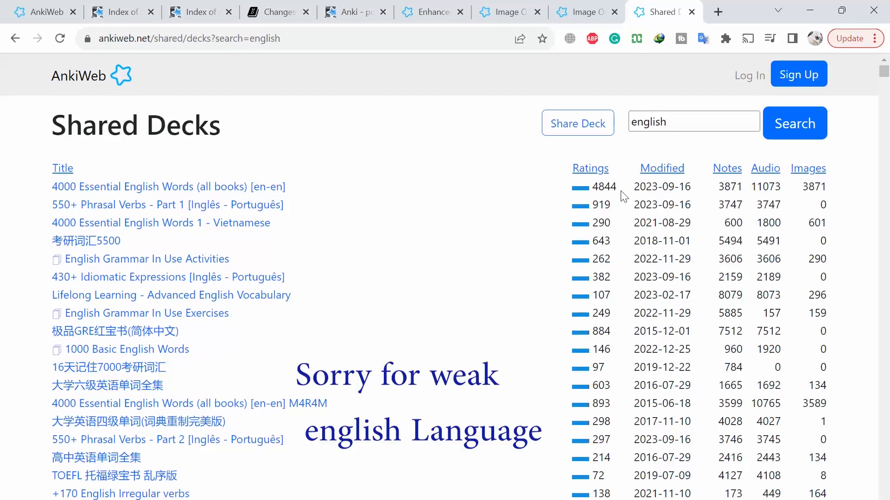
double_click(598, 187)
drag(640, 187, 842, 185)
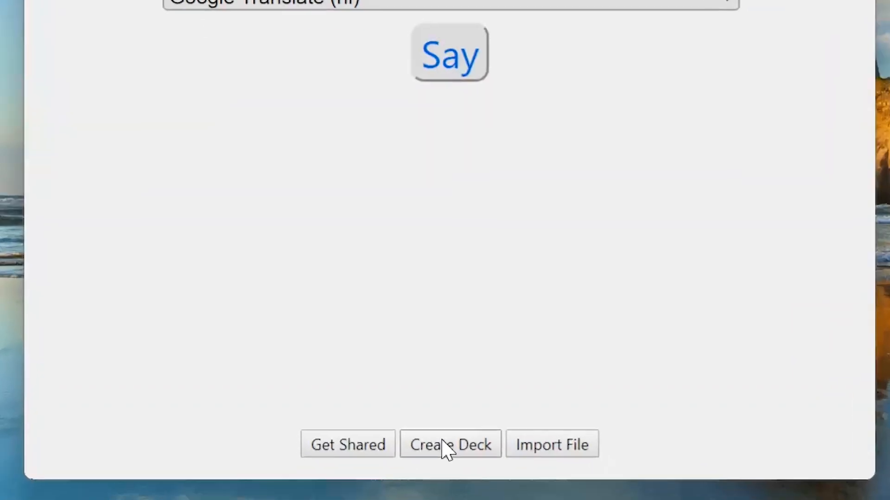
Switch to Anki and create a new top-level deck with a person's first name
click(455, 466)
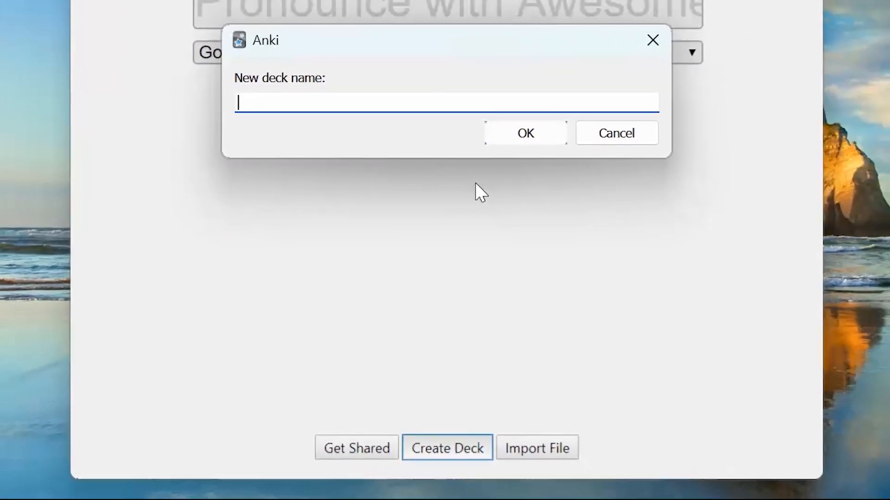
text(Adeel)
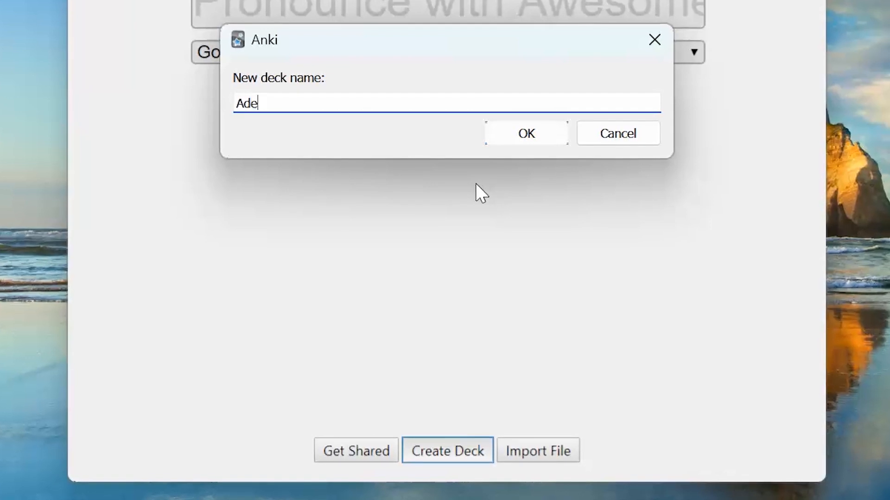
key(Return)
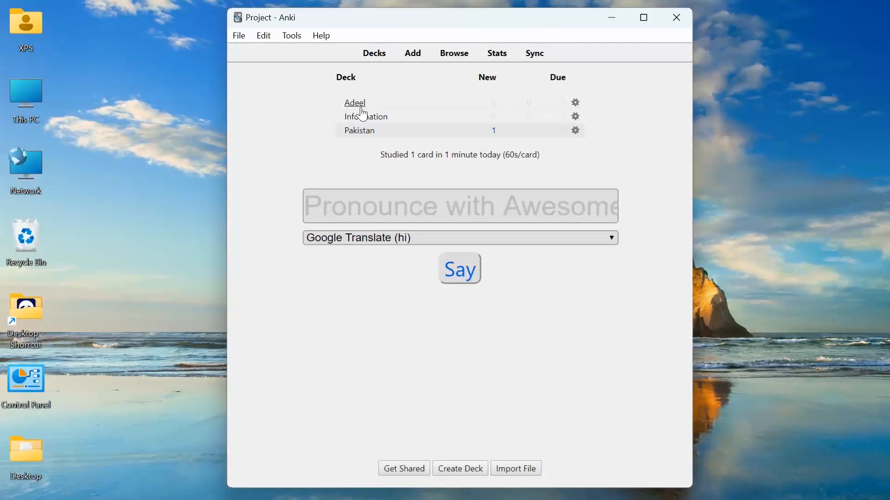
Create a subdeck with another person's first name inside the newly added deck, and expand the parent deck
click(464, 466)
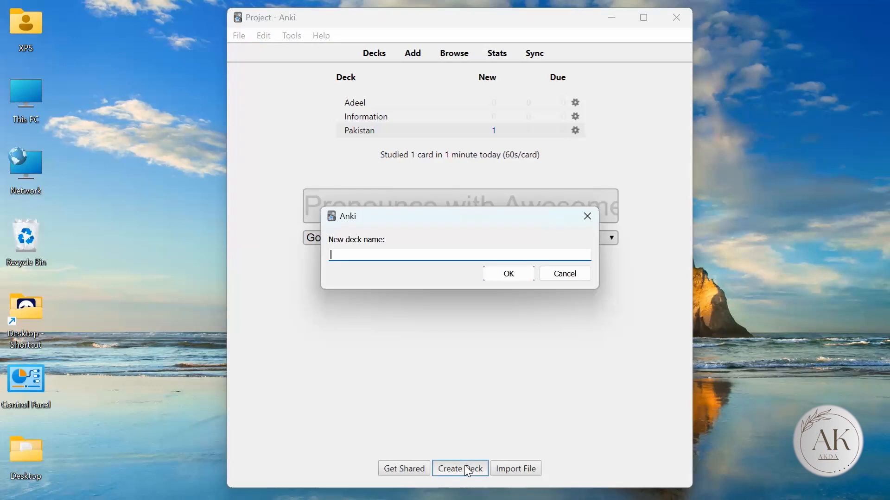
text(Pa)
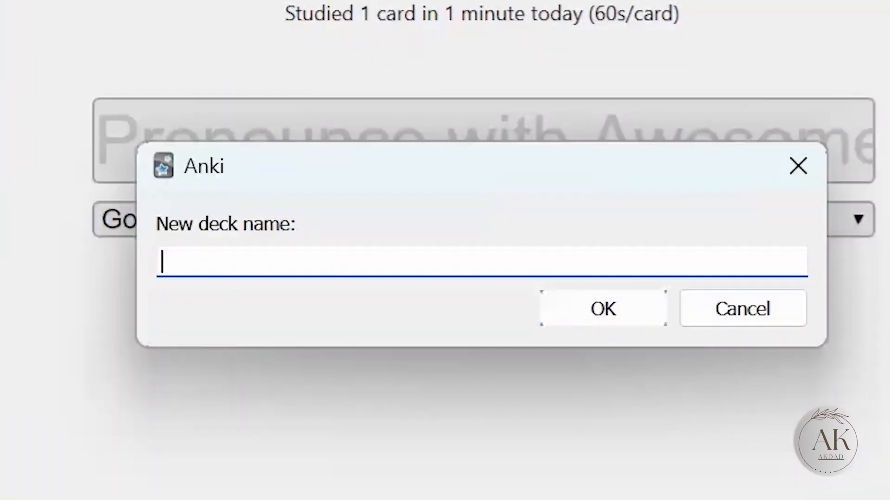
text(a)
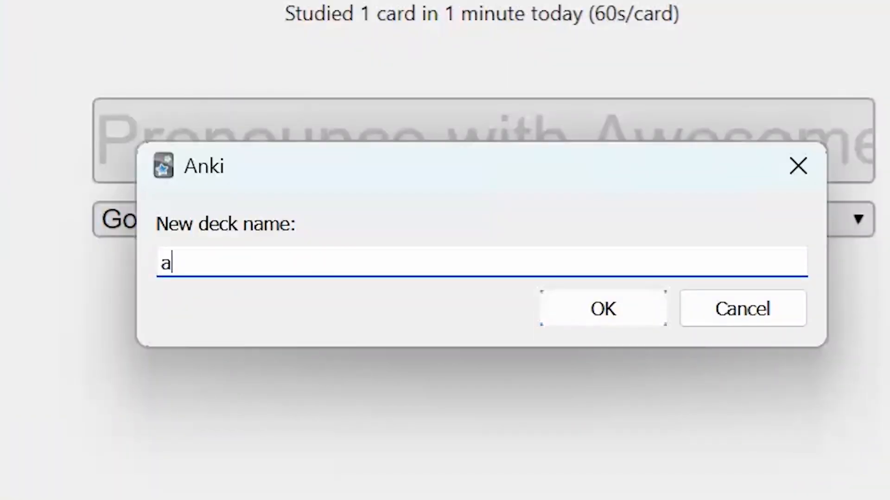
text(deel)
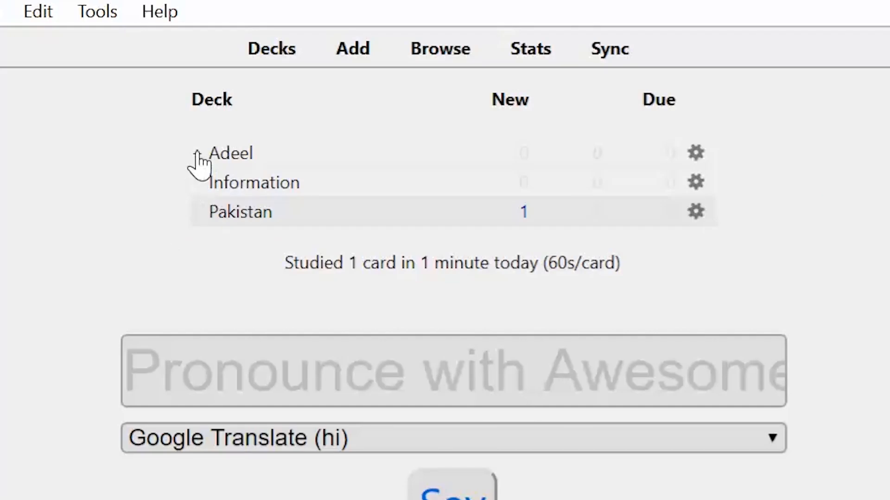
click(196, 153)
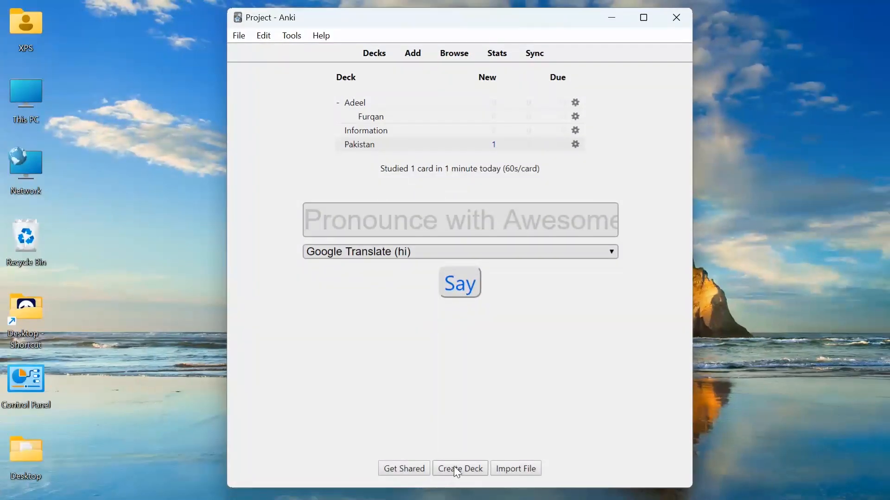
Create a second top-level deck named with a different person's first name
click(456, 470)
text(Ahmad)
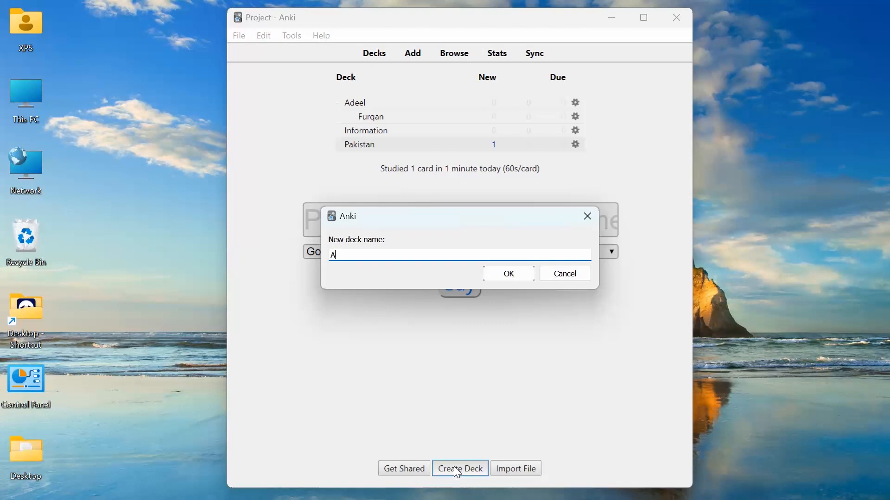
key(Return)
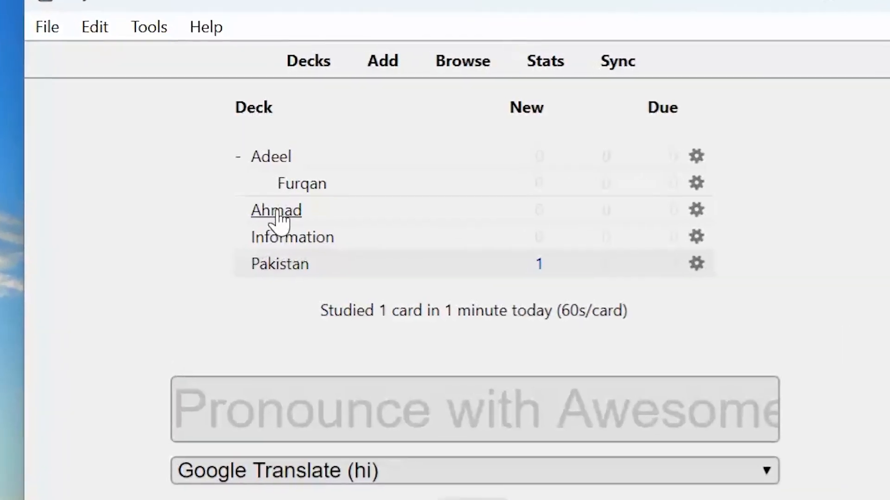
Move the second newly created top-level deck into the first one as a subdeck
drag(359, 132, 362, 114)
drag(286, 172, 289, 175)
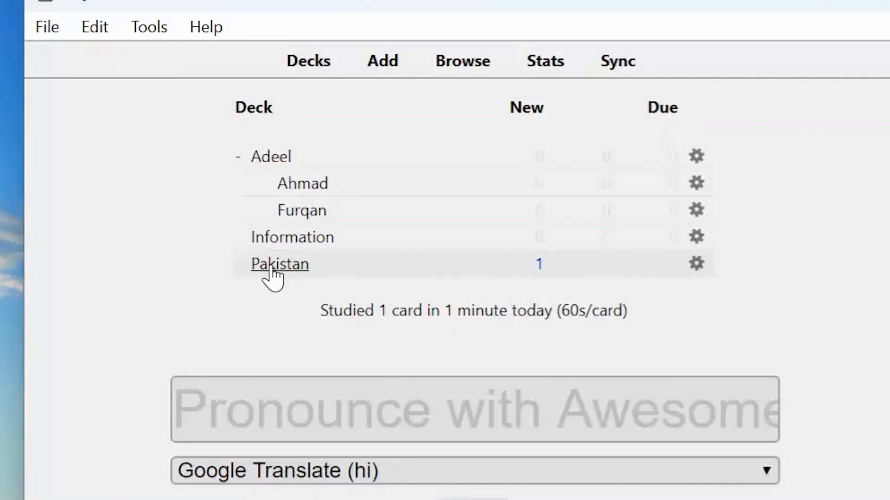
Open the moved subdeck and start a new Basic note in it, trying out the Front and Back fields
click(323, 188)
click(395, 61)
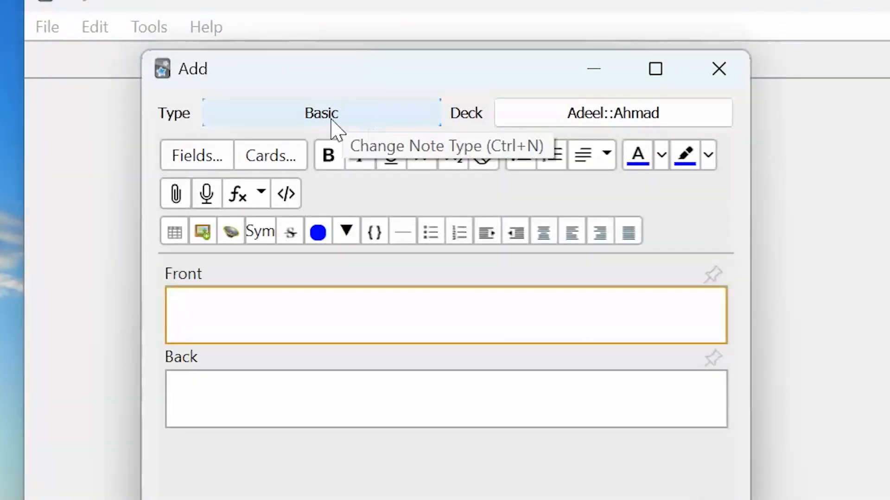
click(233, 391)
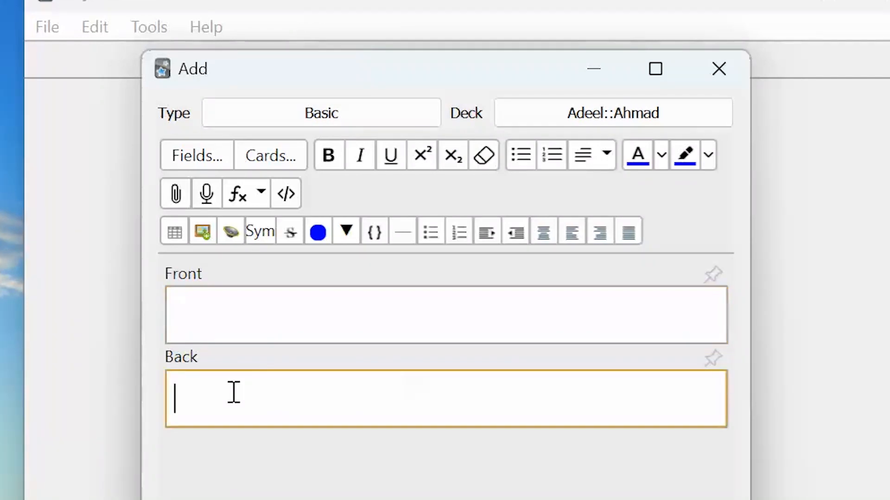
click(270, 319)
click(247, 395)
click(213, 327)
click(214, 406)
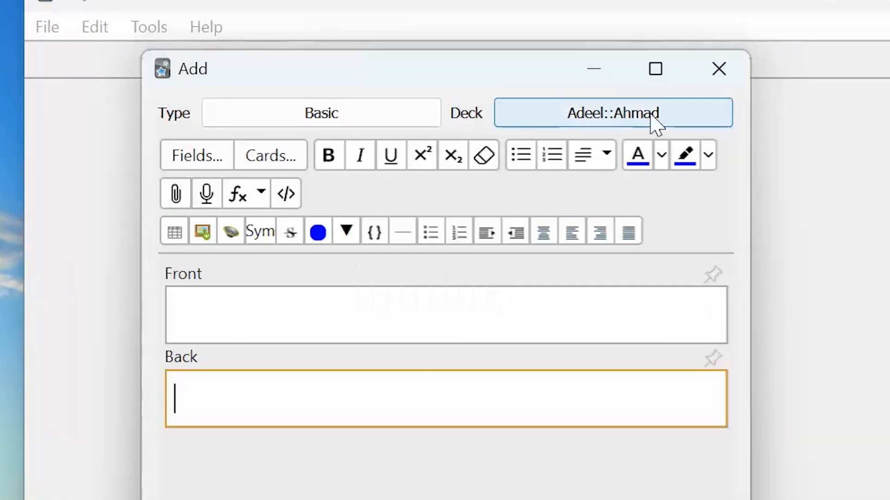
Fill in the note with the front "What is does PK mean?" and the back "Pakistan"
click(324, 328)
text(What does PK mean?)
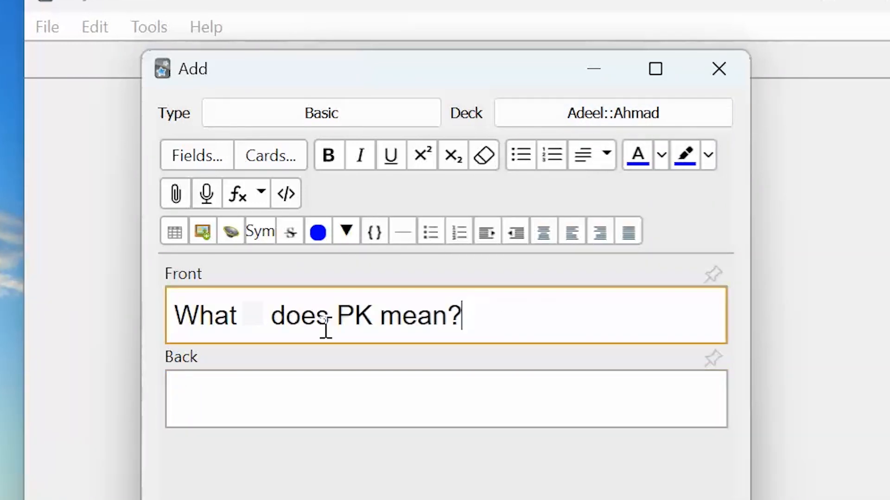
click(327, 374)
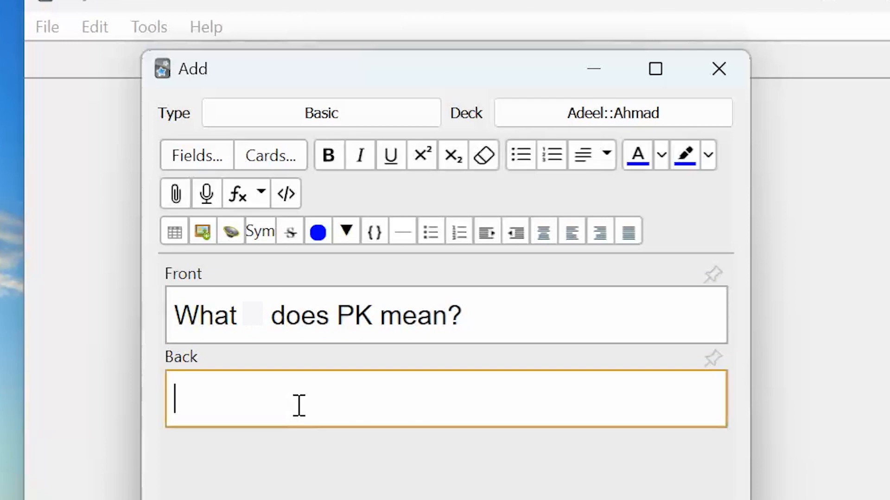
text(Pakis)
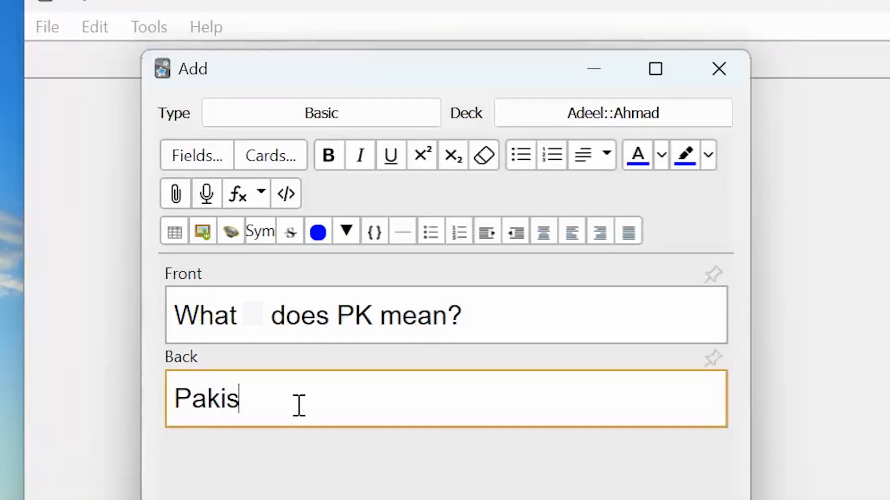
text(tan)
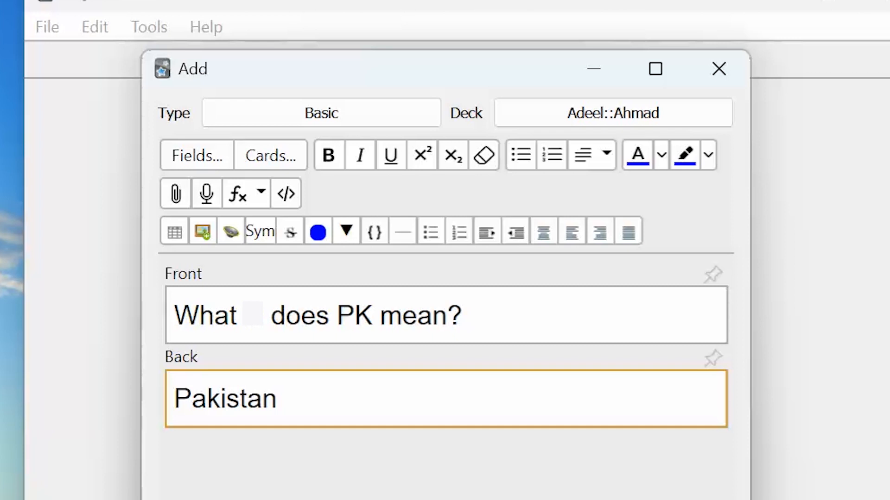
Tag the note "pk" and add it to the subdeck
key(Tab)
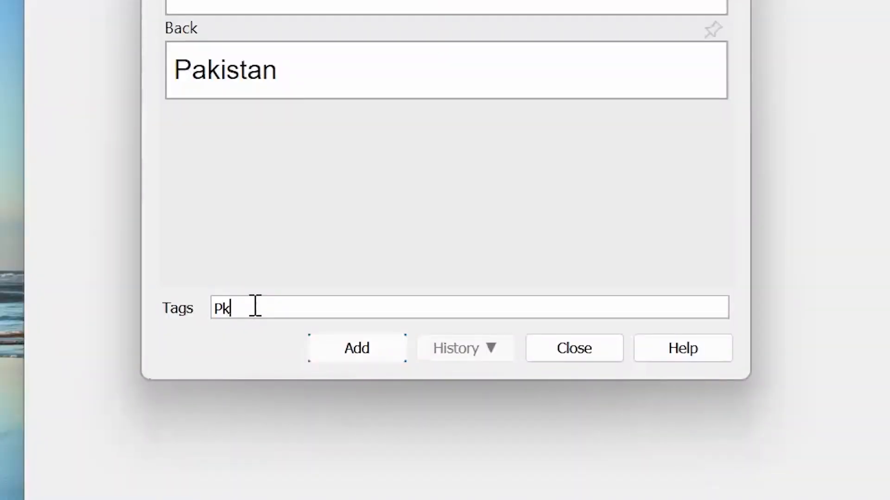
key(BackSpace)
key(BackSpace)
text(pk)
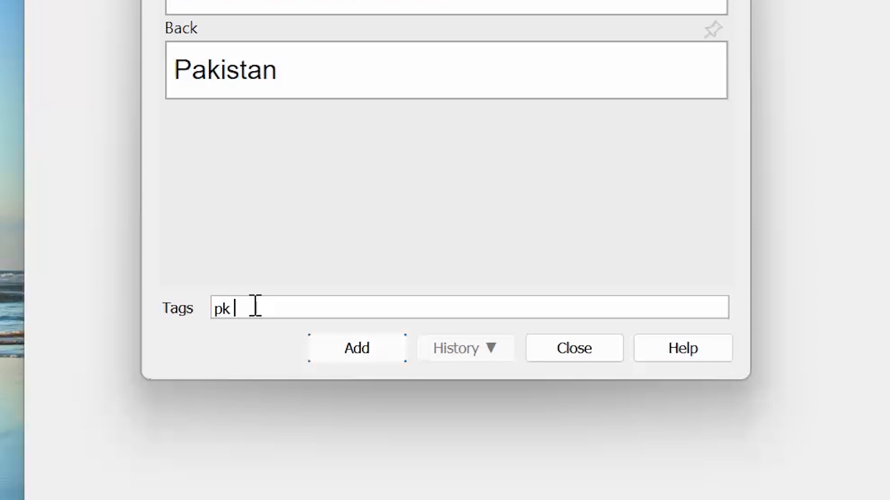
click(347, 358)
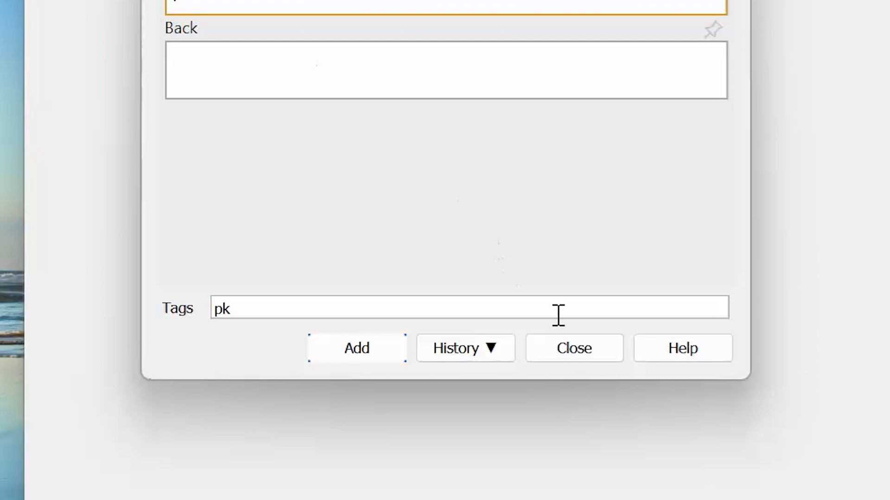
View the newly added note from the adding history, and close both the card browser and the note entry form
click(491, 364)
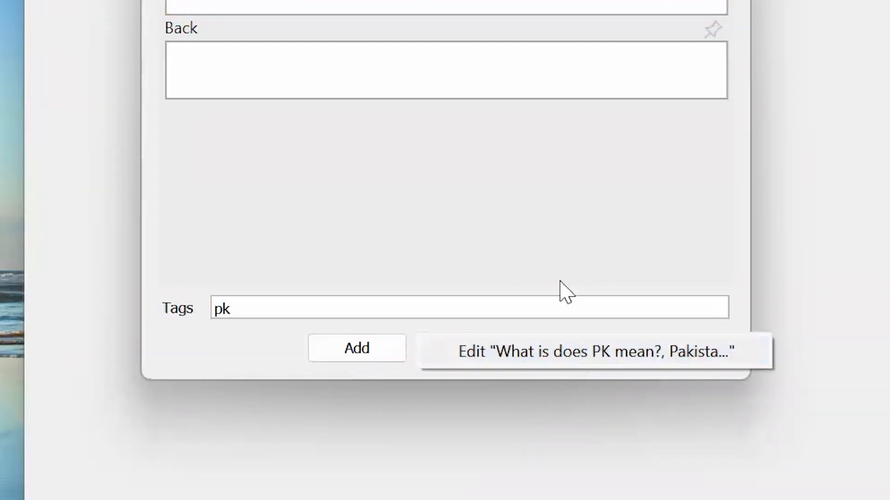
click(555, 263)
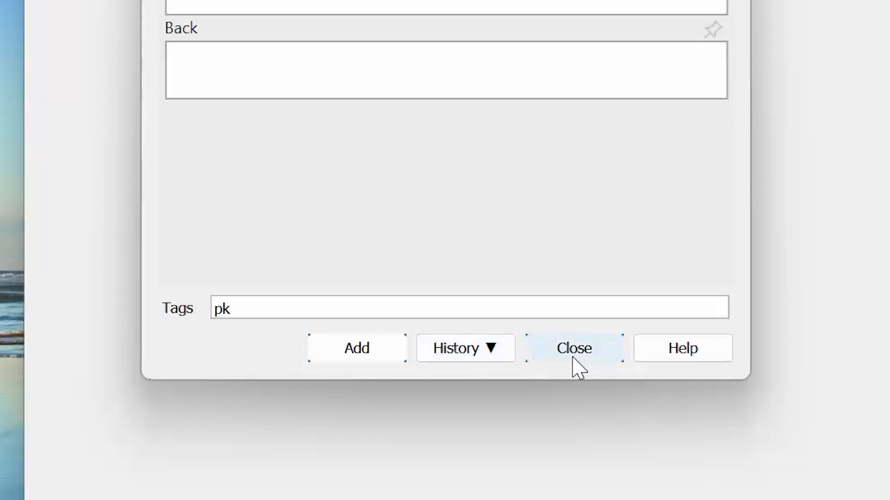
click(486, 360)
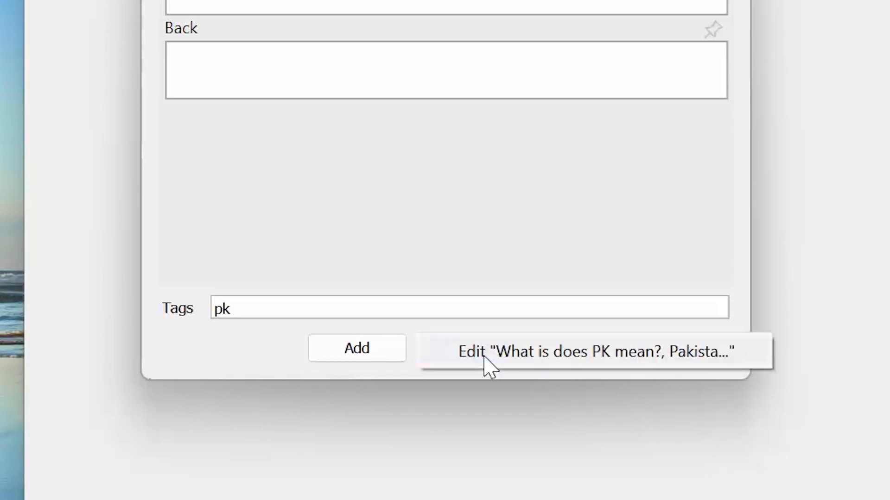
click(570, 357)
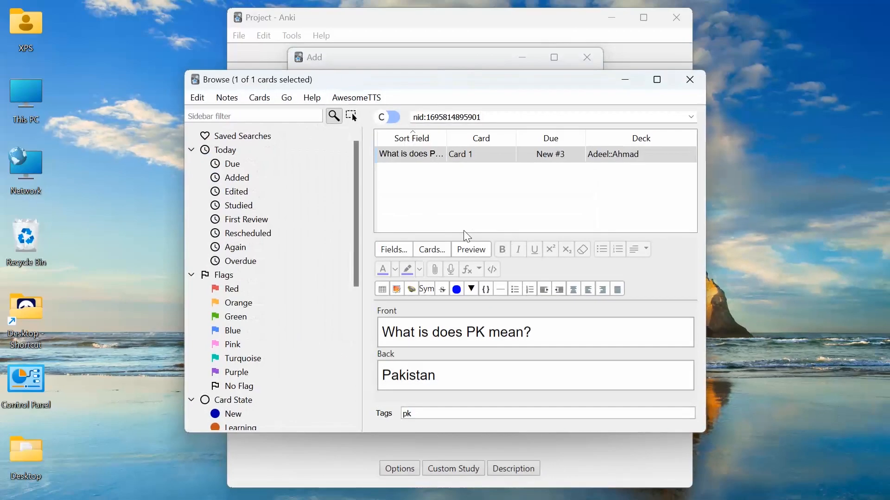
click(689, 79)
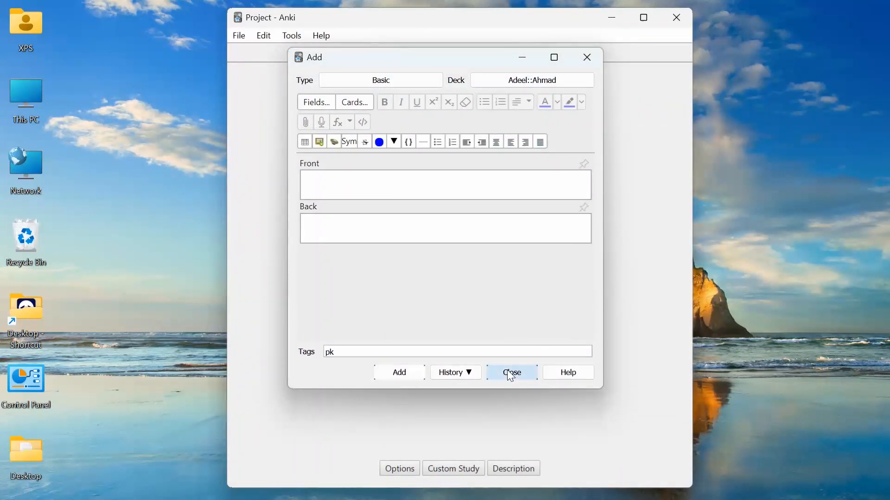
click(509, 372)
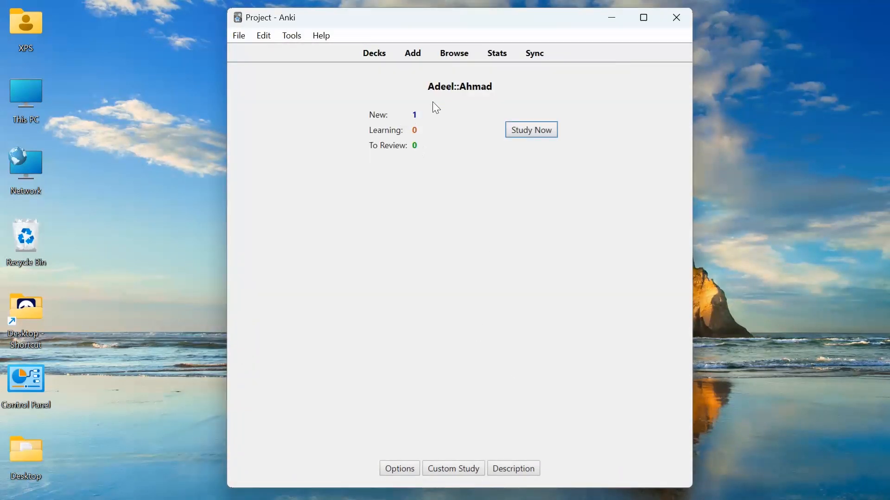
Study the subdeck's PK card: reveal its answer, rate it Again, and show the answer once more
click(377, 54)
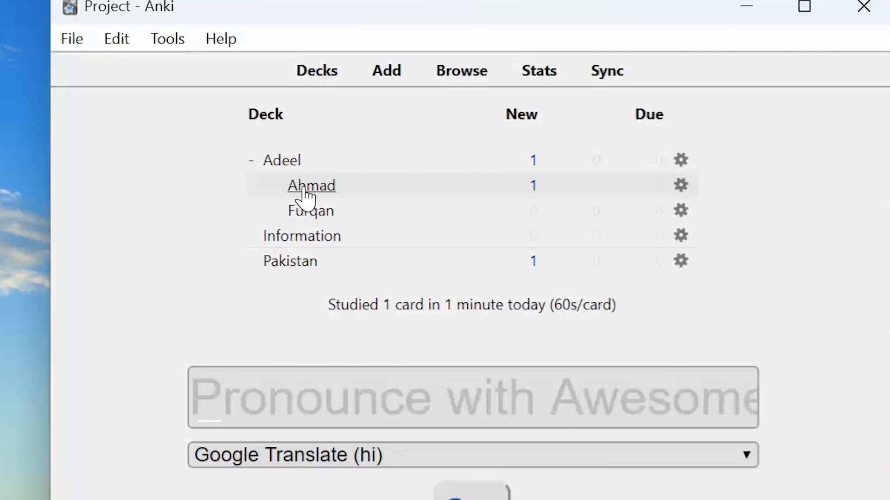
click(371, 119)
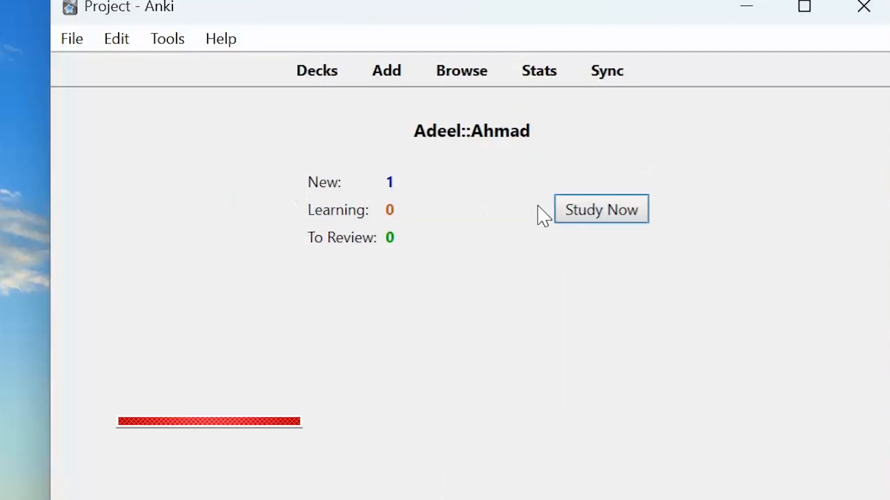
click(598, 220)
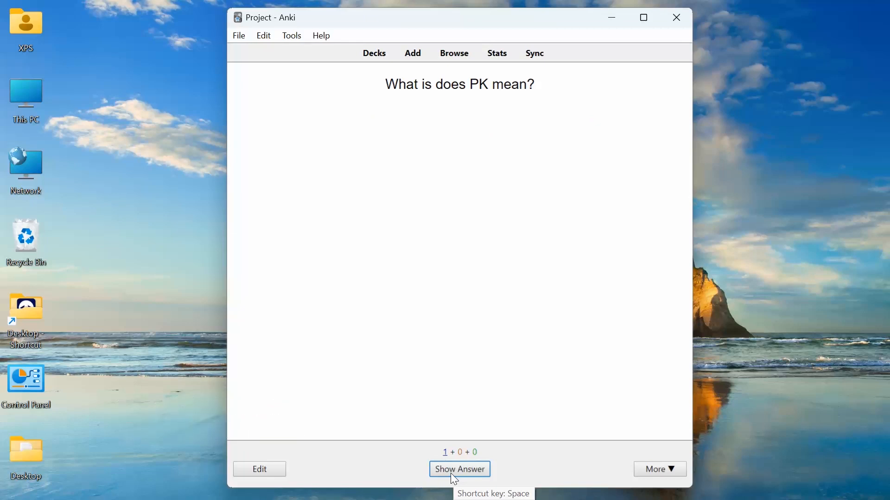
click(450, 474)
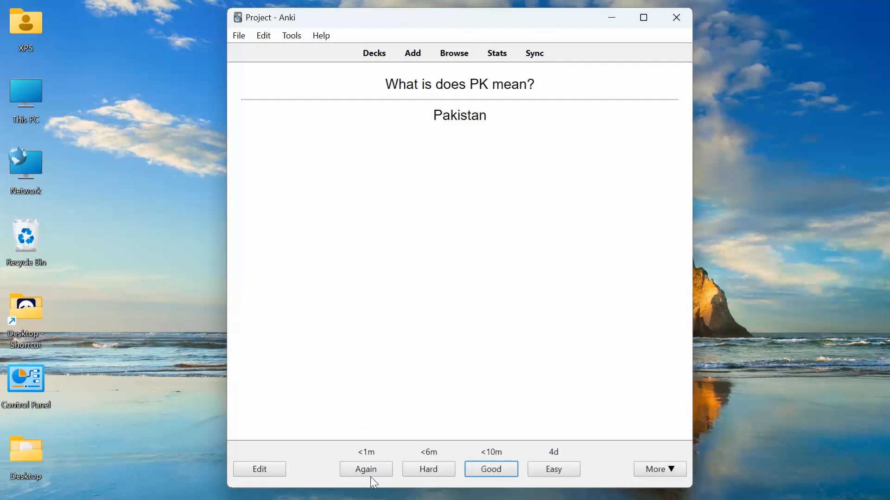
click(383, 469)
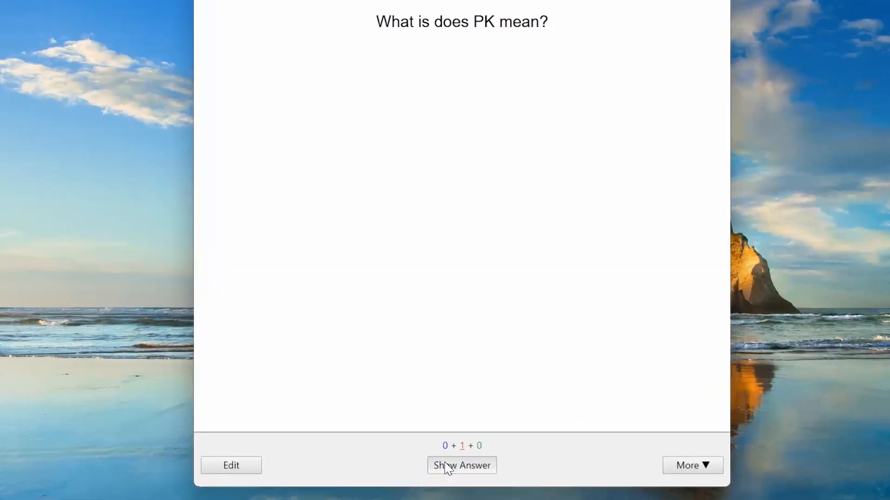
click(445, 468)
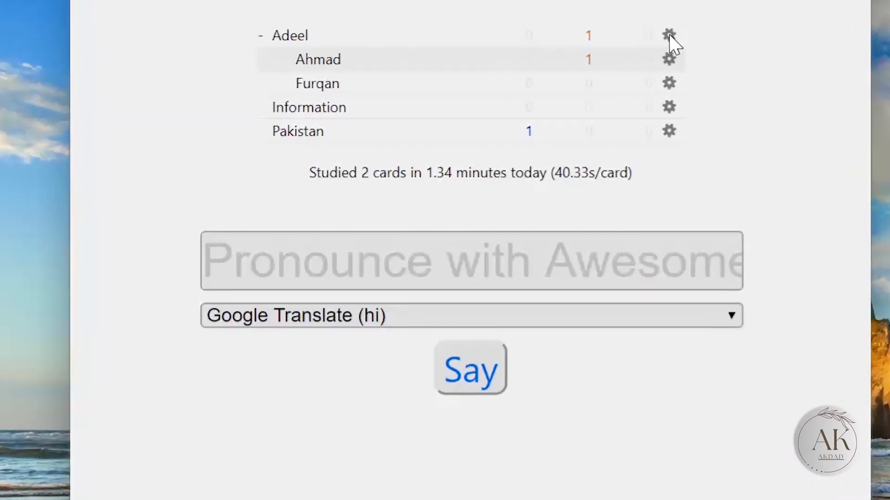
View the export options for the parent deck, and leave without exporting
click(575, 102)
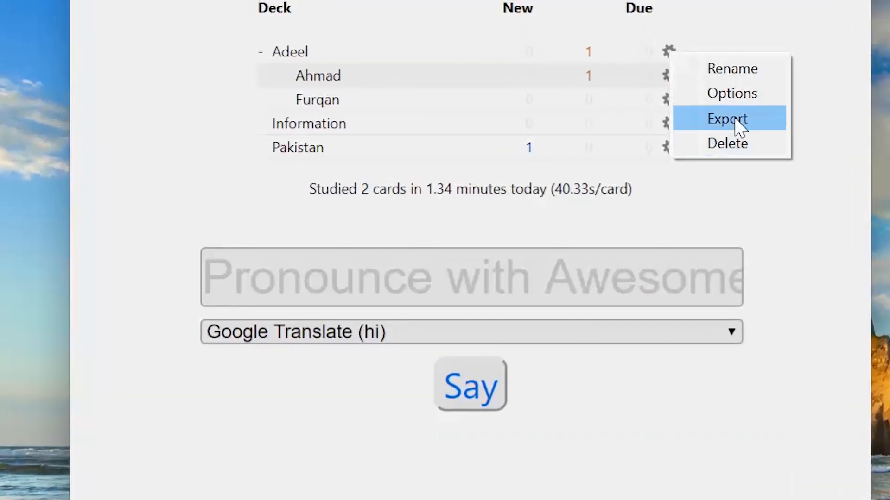
click(734, 113)
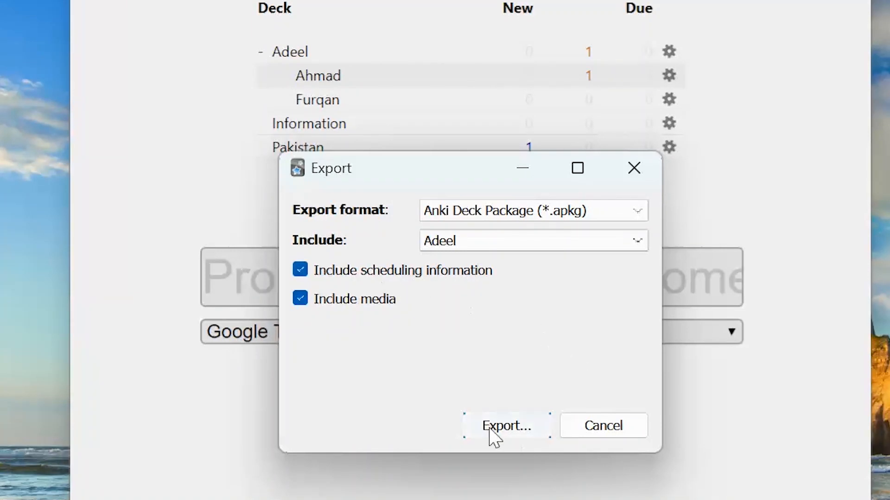
click(597, 424)
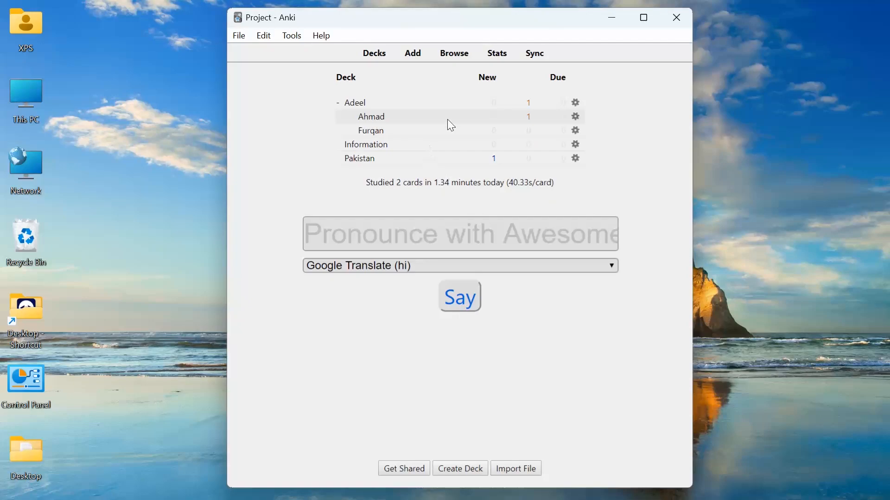
Look at the AnkiWeb account sign-in required for syncing, and dismiss it
click(537, 55)
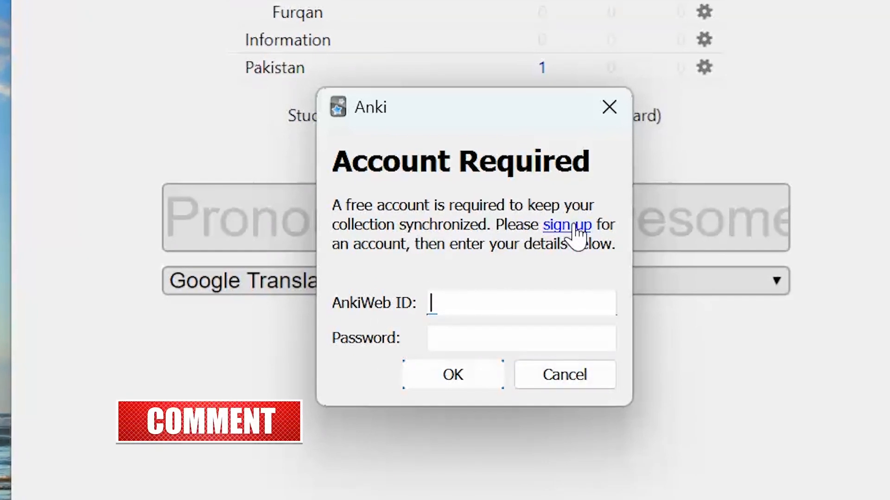
click(558, 388)
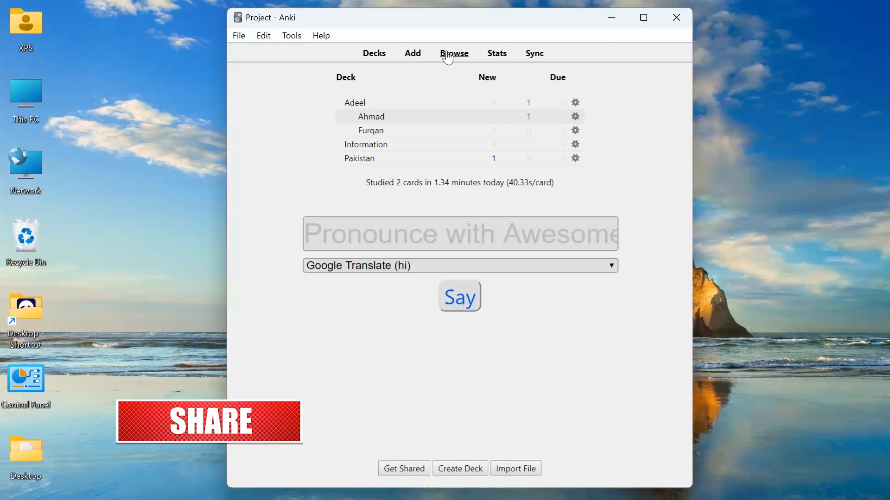
Browse the cards of all decks, inspect the two cards in the Pakistan deck, and close the card browser
click(449, 54)
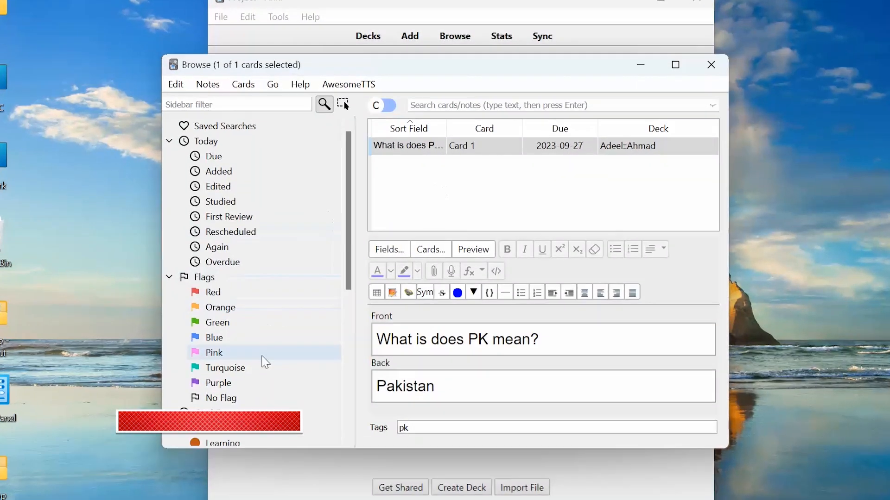
scroll(277, 352, down, 6)
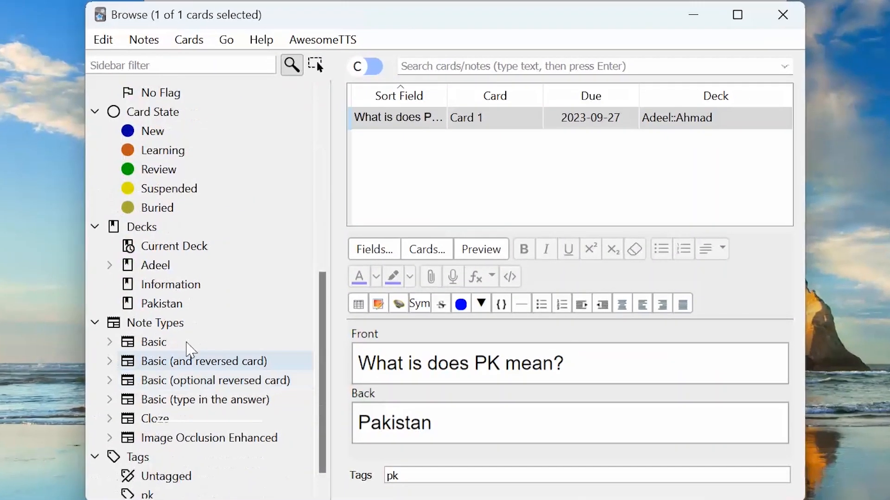
click(155, 230)
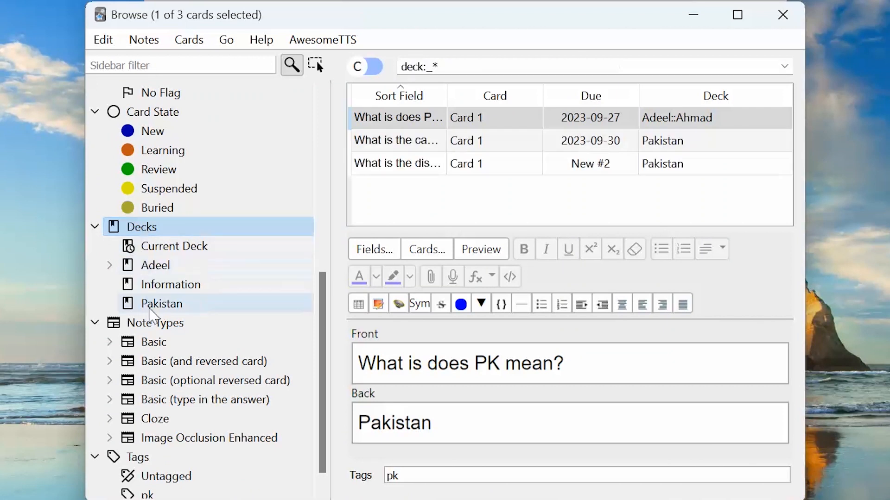
click(481, 148)
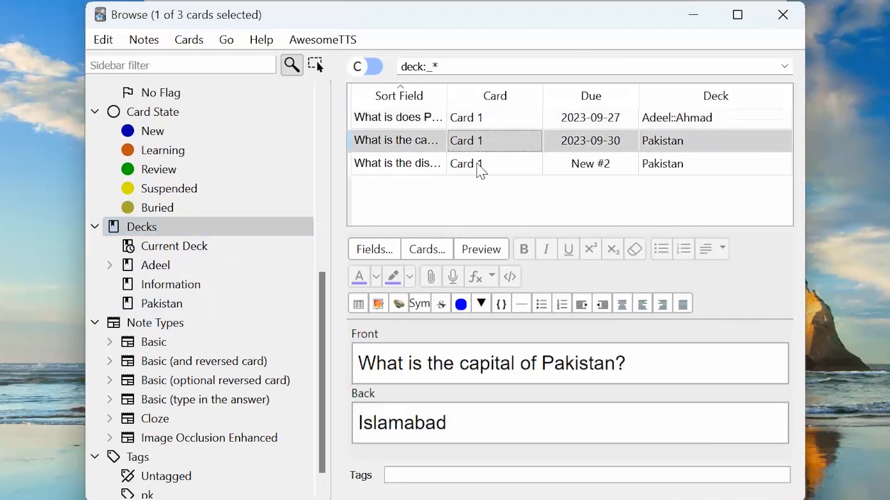
click(480, 167)
click(791, 16)
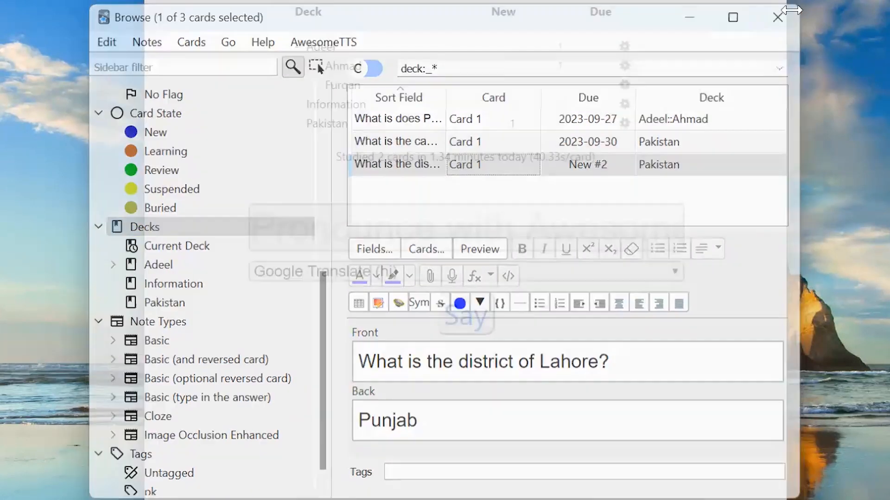
Open the add-on manager and bring up the form for installing an add-on by its code
click(291, 36)
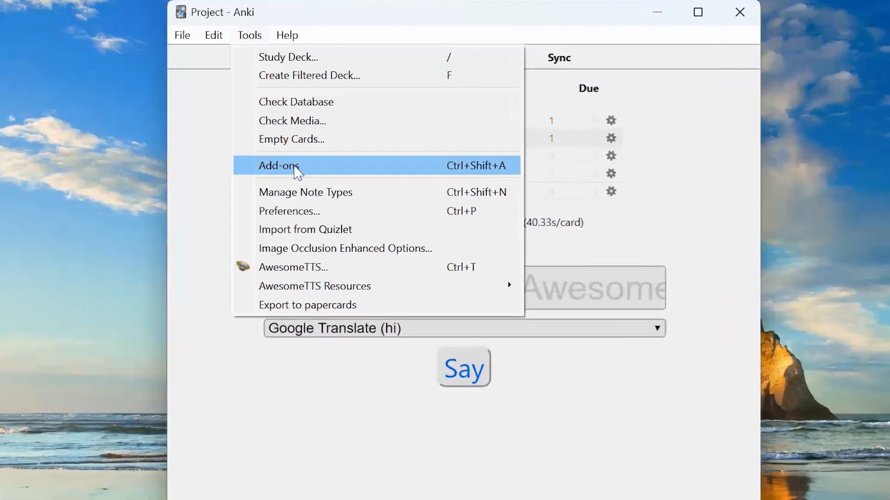
click(374, 169)
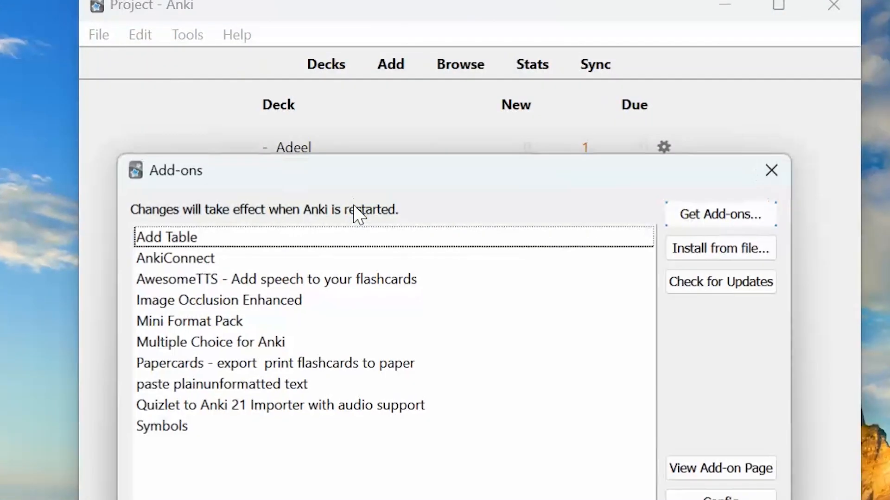
click(694, 222)
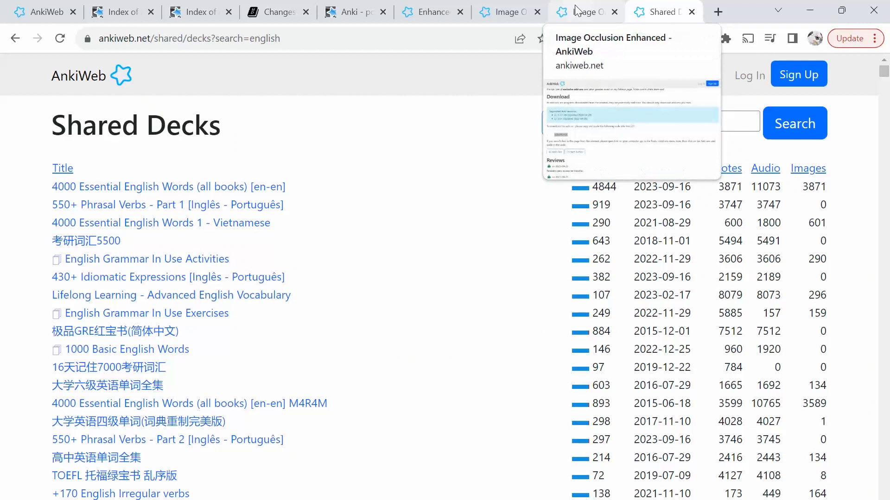
In Chrome, open the Image Occlusion Enhanced page on AnkiWeb and copy the add-on's title
click(577, 11)
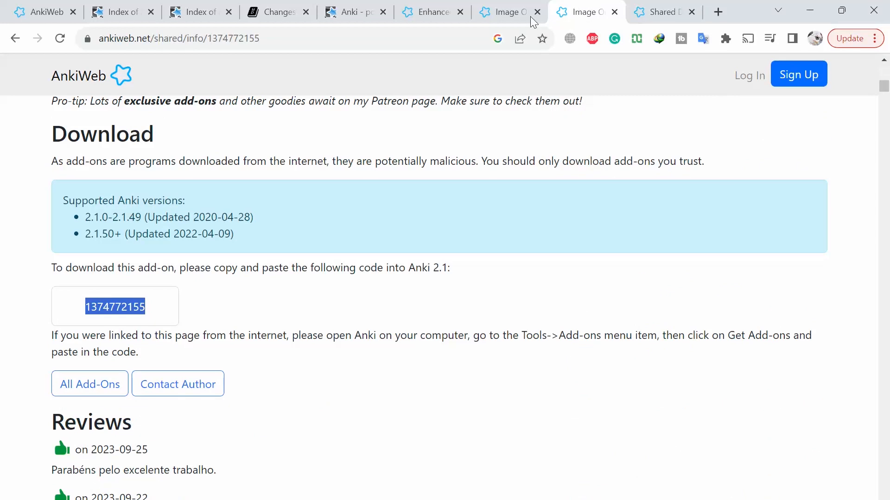
scroll(231, 233, up, 20)
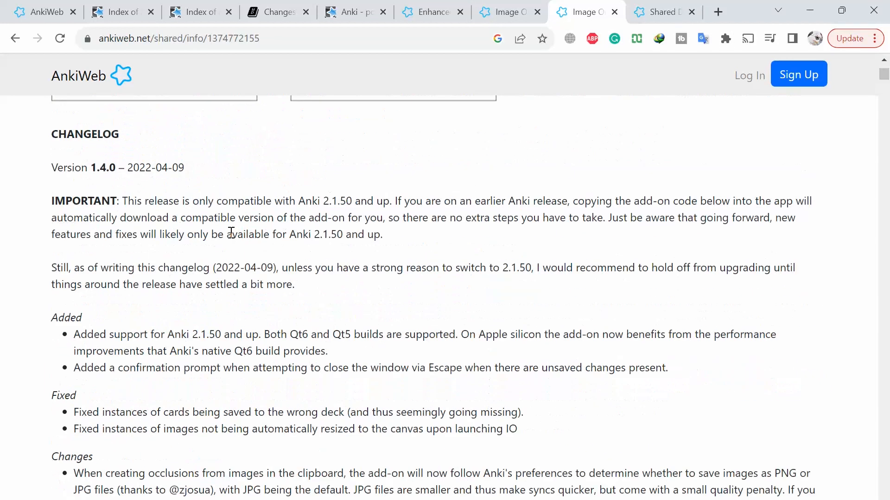
scroll(260, 103, up, 5)
triple_click(231, 118)
key(ctrl+c)
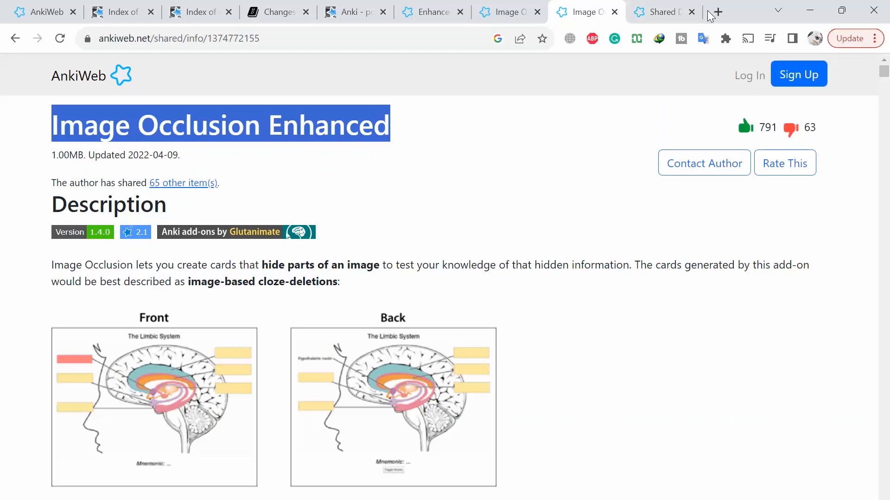
Search the web for Image Occlusion Enhanced in a new browser tab, and highlight the add-on number in its AnkiWeb page address
click(717, 12)
key(ctrl+v)
key(Return)
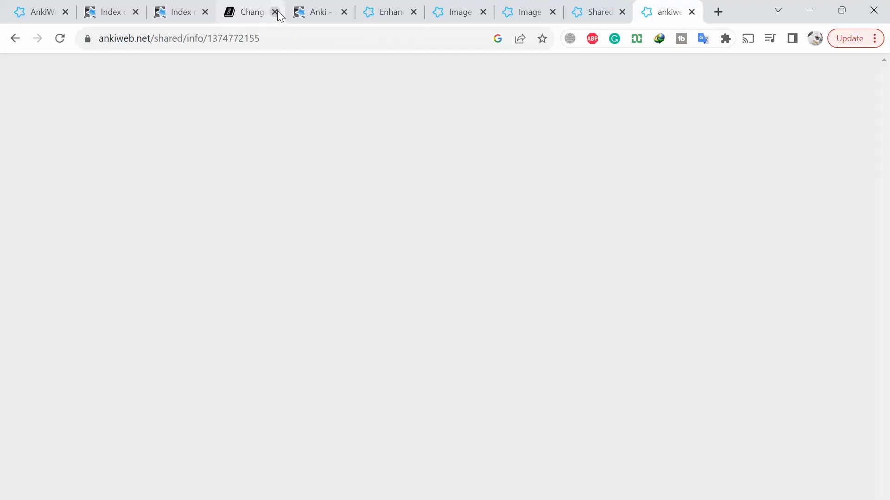
click(207, 38)
double_click(262, 39)
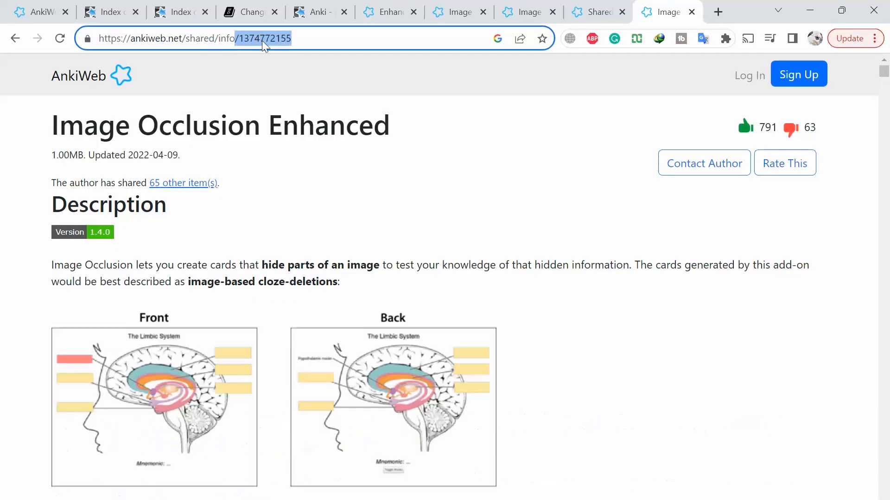
scroll(347, 132, down, 20)
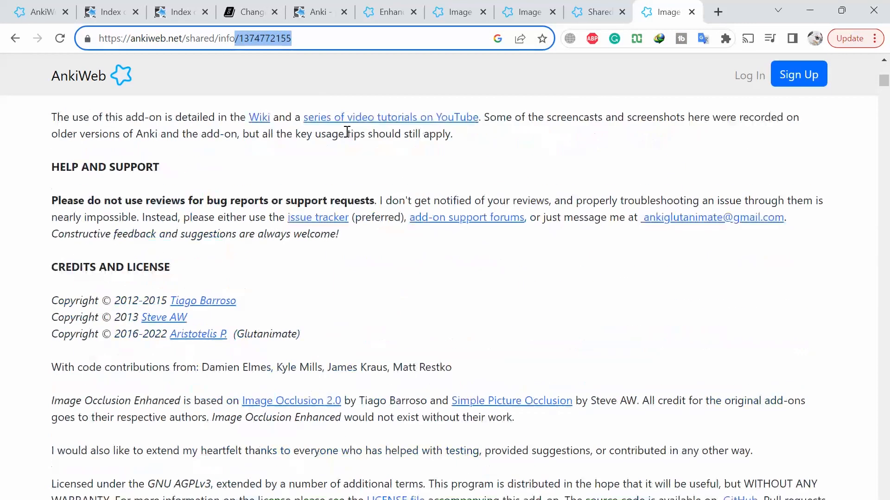
scroll(346, 132, down, 10)
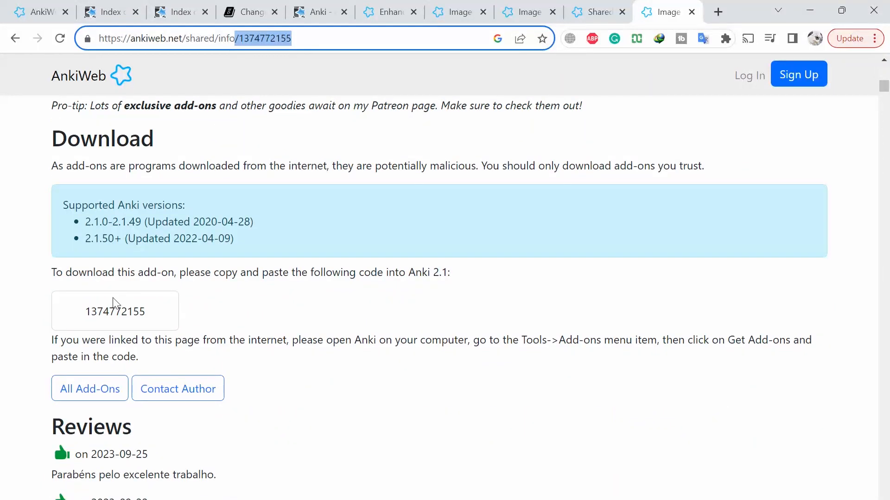
double_click(111, 314)
key(ctrl+c)
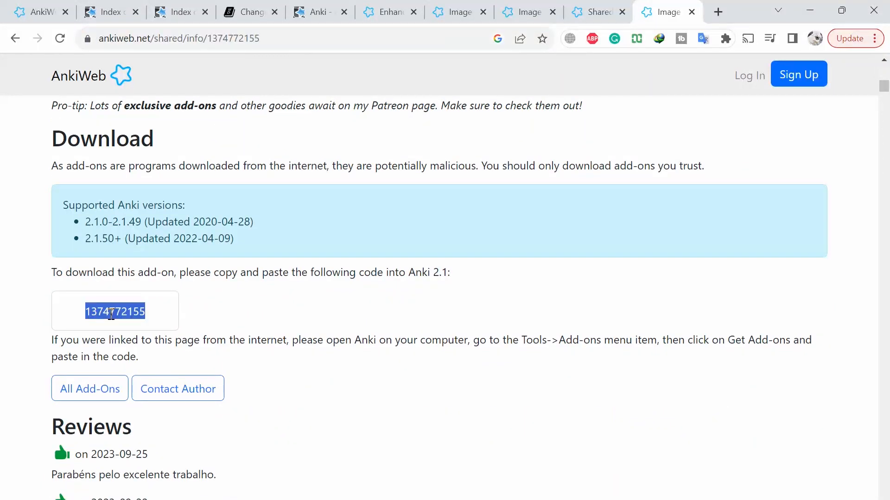
scroll(111, 314, up, 1)
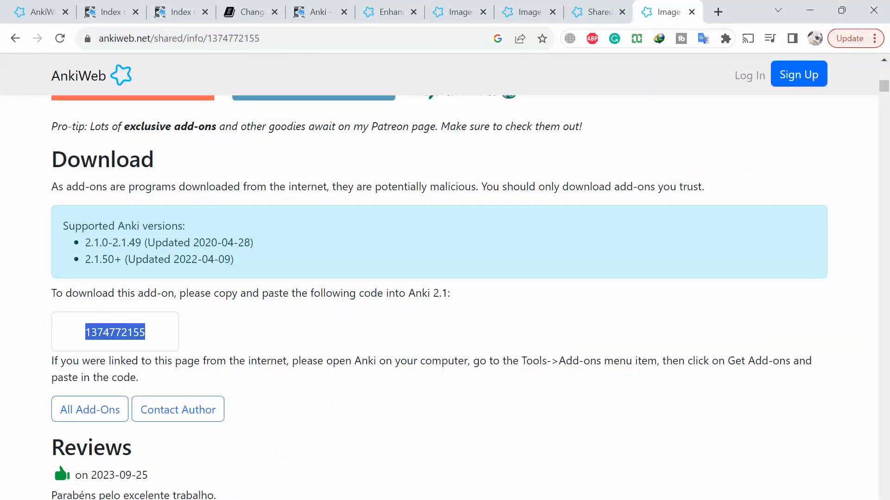
key(alt+Tab)
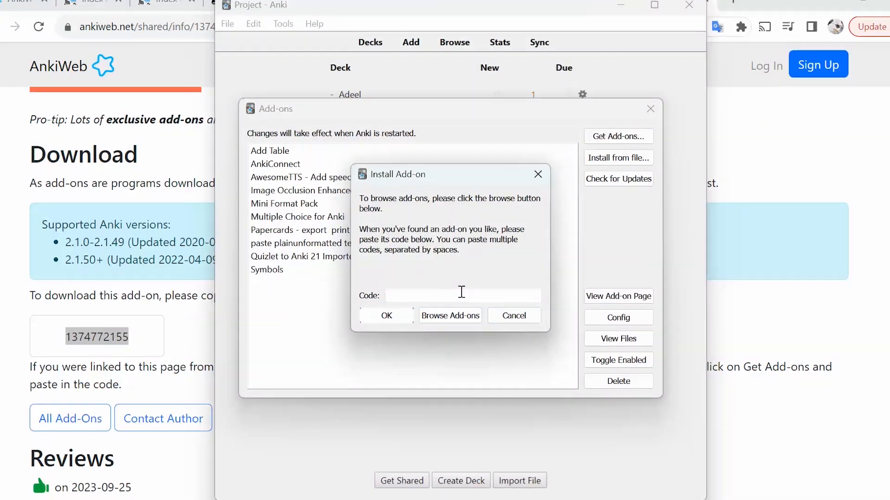
key(ctrl+v)
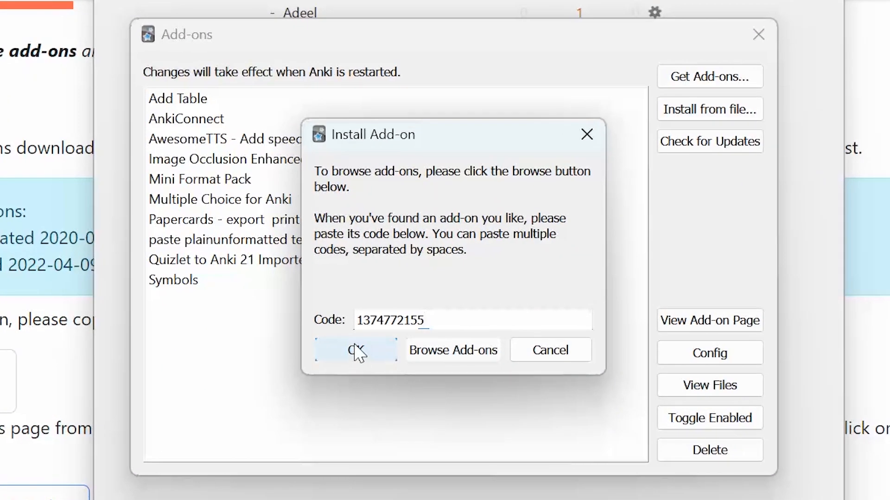
click(356, 351)
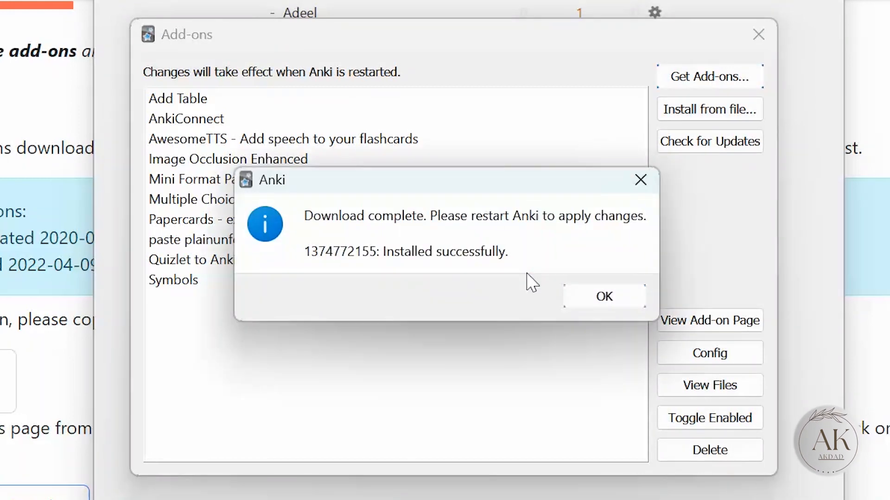
click(627, 305)
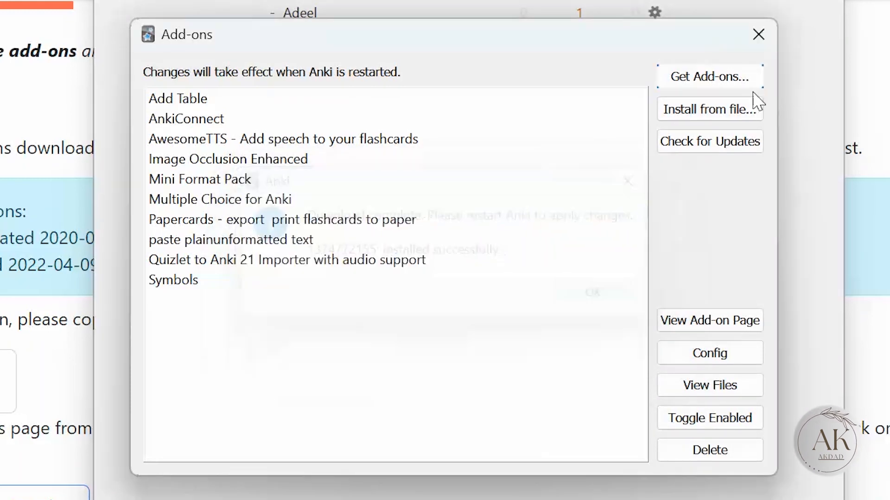
Leave the add-on manager, view the blank new-card form for the subdeck, and close it without adding a card
click(767, 44)
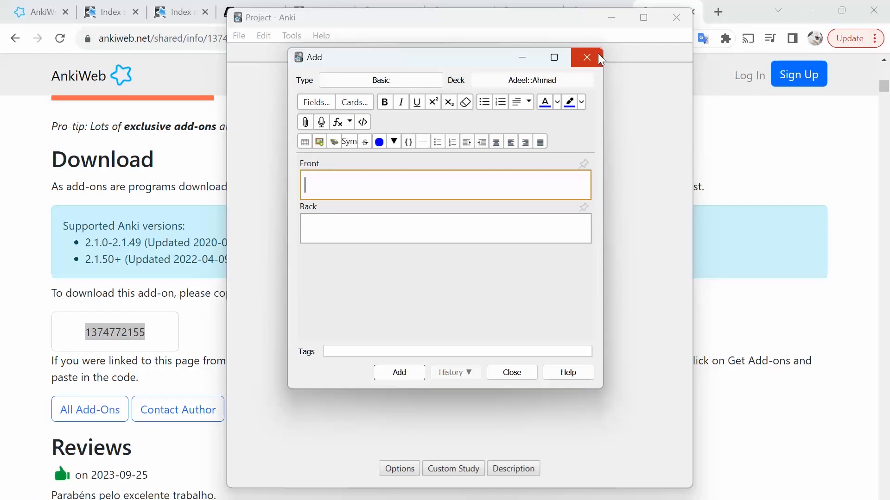
click(597, 54)
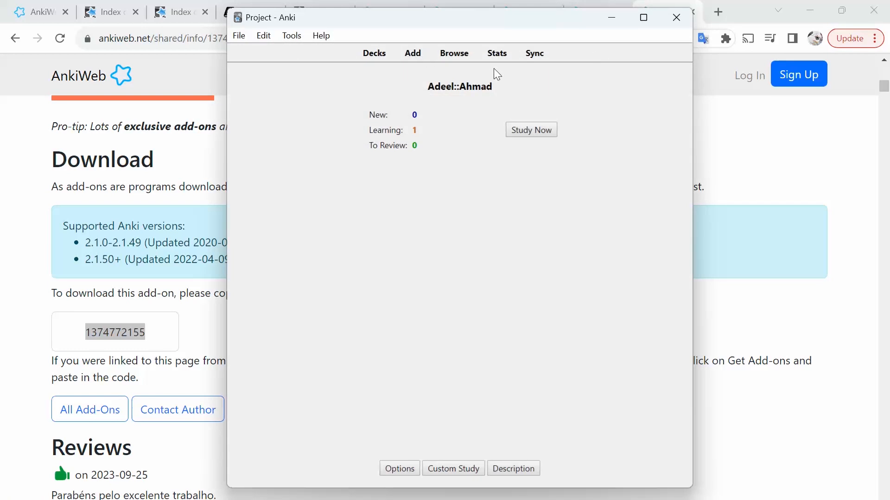